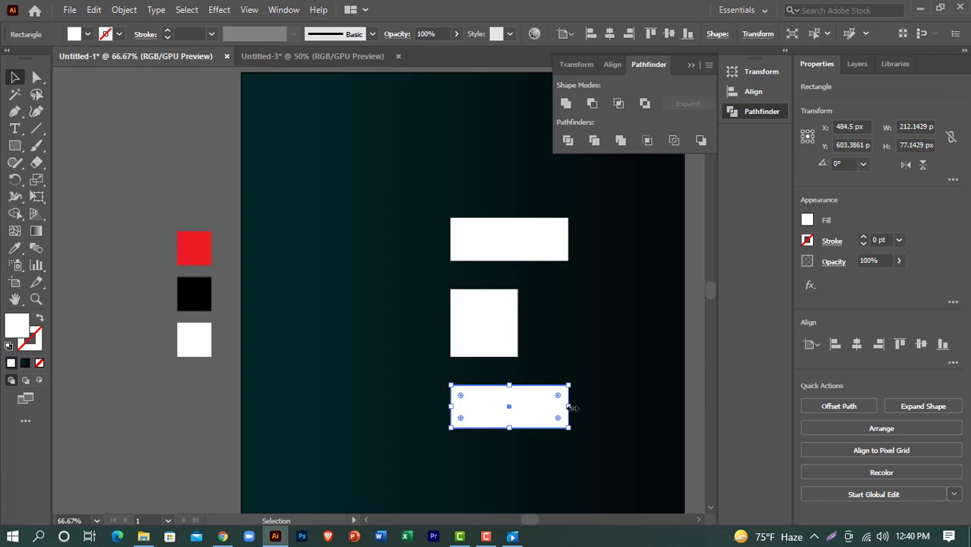
Narrow the lower and middle rectangles from their right edges, leaving the middle one shortest and the lower one shorter than the top bar.
left_click_drag(568, 407, 546, 406)
left_click(572, 354)
left_click(469, 335)
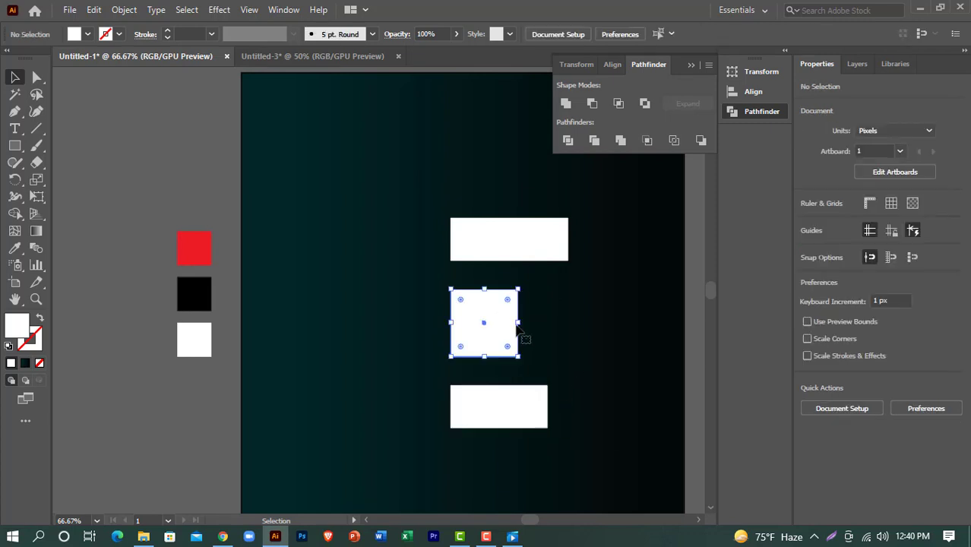
left_click_drag(517, 325, 502, 323)
left_click(545, 410)
left_click_drag(545, 410, 534, 408)
left_click(492, 379)
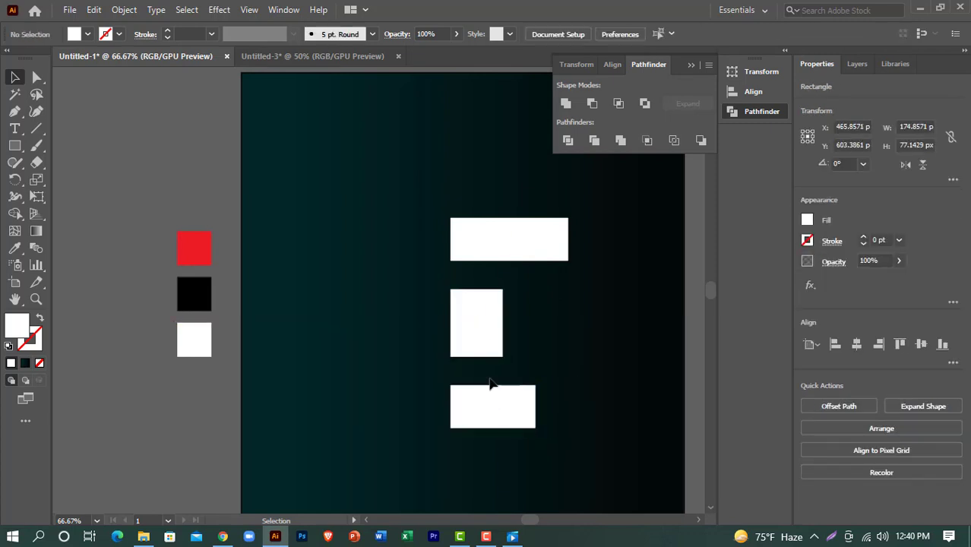
Slant the right edges of the middle and lower rectangles by moving their bottom-right anchor points inward.
left_click(37, 77)
left_click(501, 358)
left_click_drag(501, 362, 493, 364)
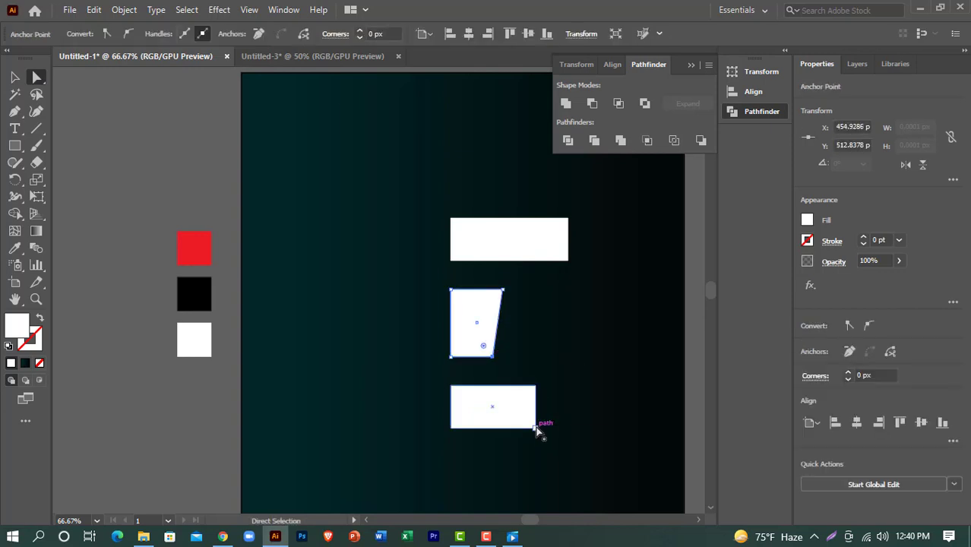
left_click_drag(536, 431, 525, 428)
left_click(576, 372)
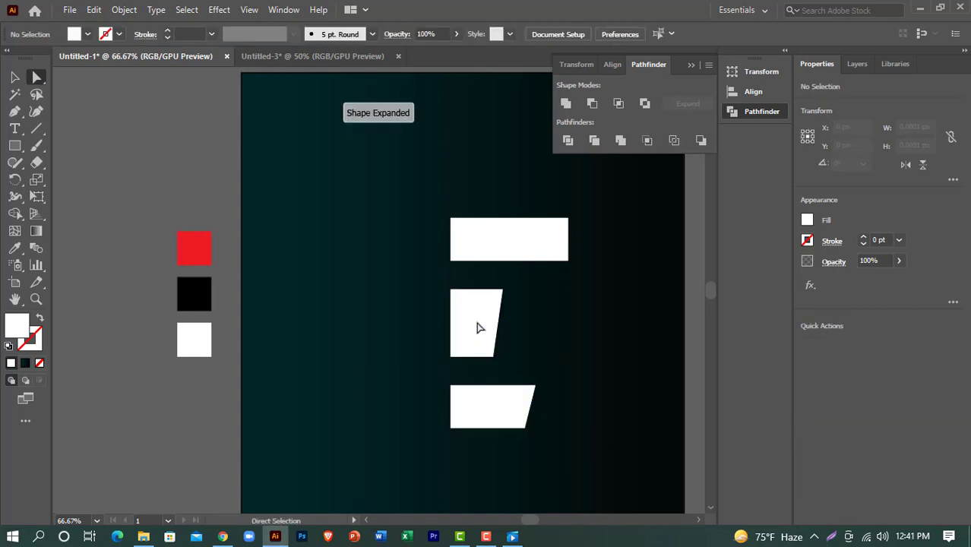
Draw a vertical rectangle about 108 by 289 px against the bars' left side and tilt it clockwise to about 355.27°.
left_click(14, 148)
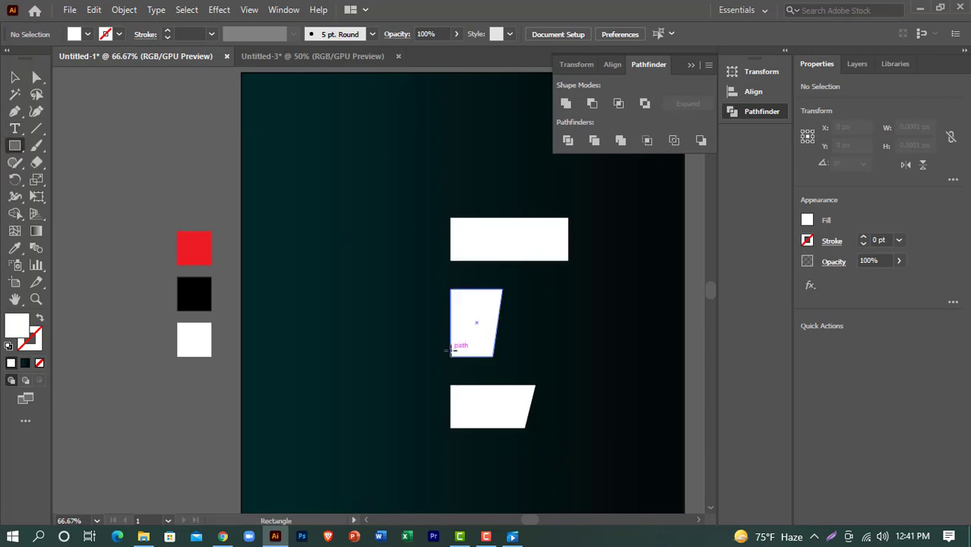
left_click_drag(451, 354, 390, 196)
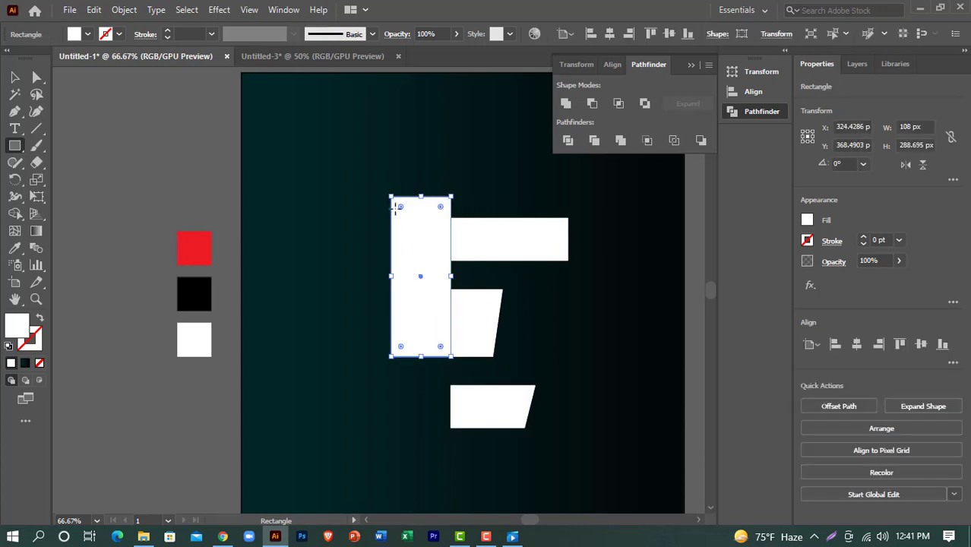
left_click_drag(454, 192, 462, 187)
mouse_move(437, 254)
left_mouse_down()
mouse_move(447, 255)
mouse_move(431, 271)
left_mouse_up()
left_click(14, 76)
key("ctrl+z")
Resize and shift the tilted stem to about 126 by 393 px so it overlaps the three bars and spans their full height.
left_click_drag(425, 357, 417, 468)
left_click(452, 416)
left_click_drag(450, 407, 439, 407)
left_click(415, 442)
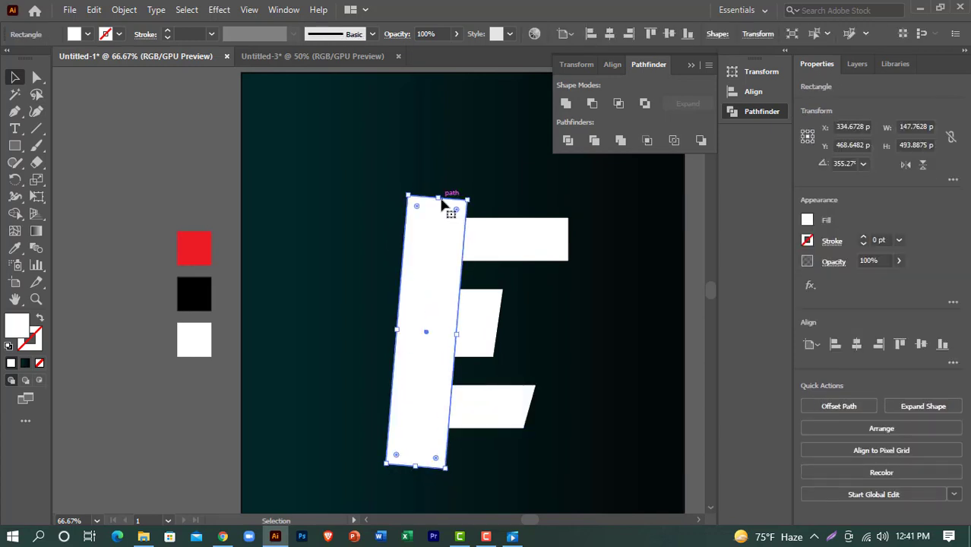
left_click_drag(438, 198, 438, 212)
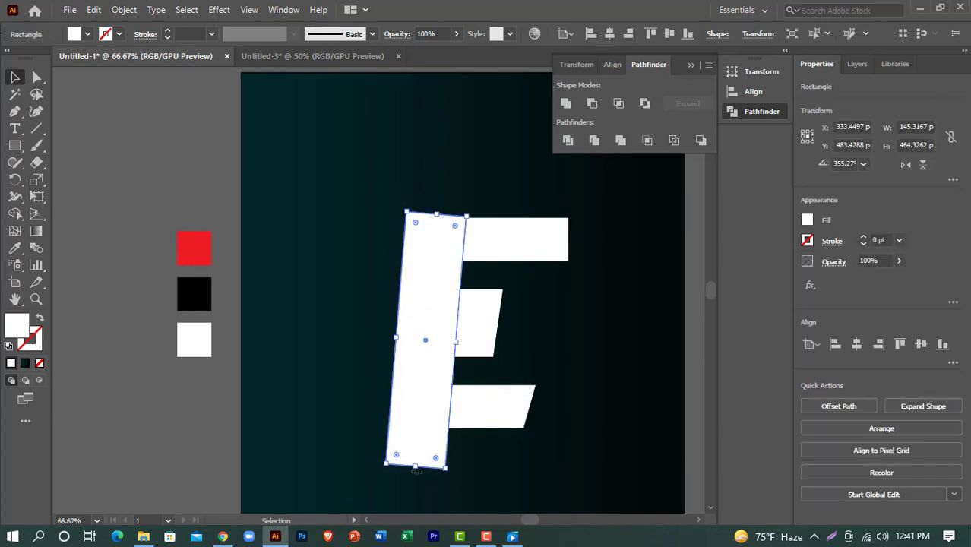
left_click_drag(415, 469, 418, 426)
left_click_drag(394, 320, 405, 319)
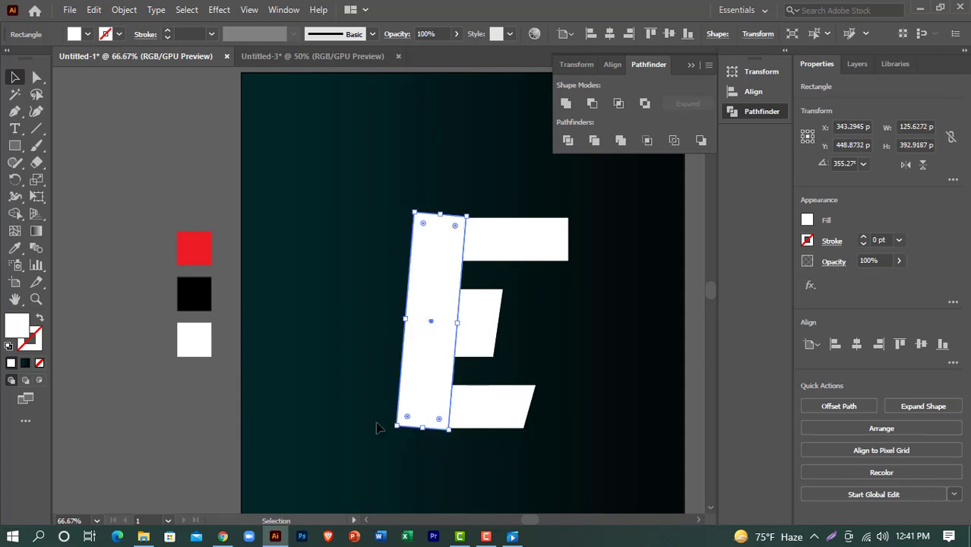
left_click(392, 458)
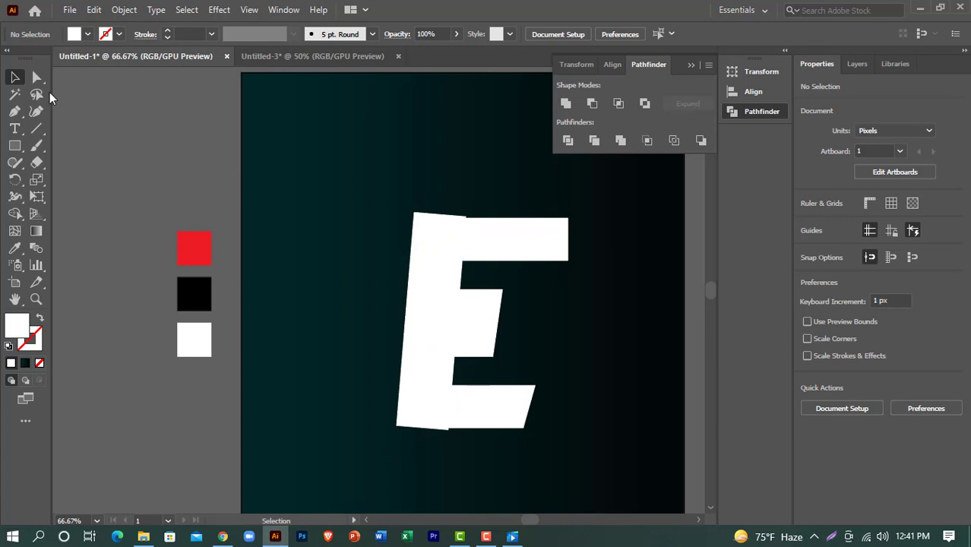
Move the tilted stem's two top anchor points level with the upper edge of the top bar.
left_click(36, 77)
scroll(463, 217, "up", 3)
left_click_drag(481, 221, 478, 221)
left_click_drag(325, 207, 325, 224)
Move the stem's two bottom anchor points level with the lower edge of the bottom bar.
scroll(304, 262, "down", 5)
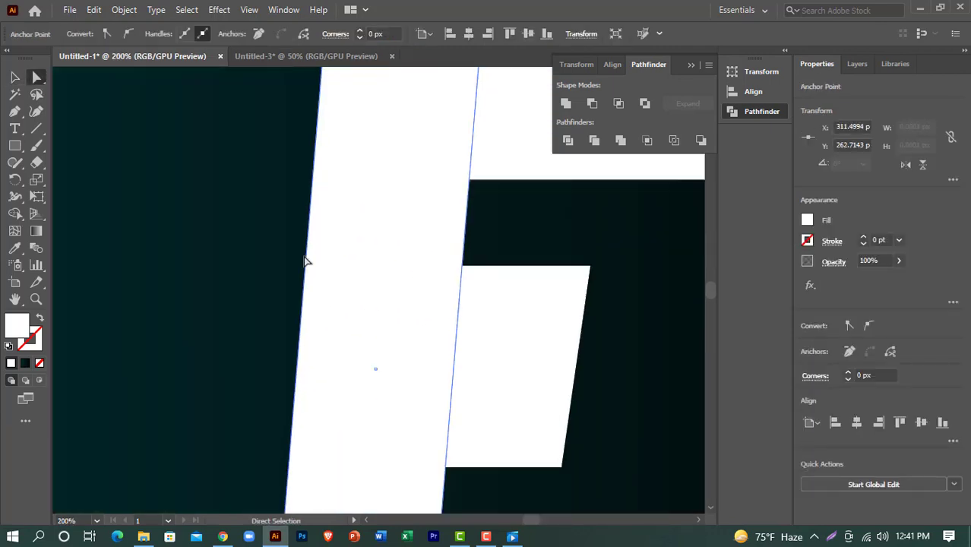
scroll(320, 297, "down", 3)
scroll(346, 385, "up", 4)
left_click_drag(356, 374, 357, 365)
left_click_drag(124, 354, 124, 364)
left_click(190, 420)
scroll(191, 422, "down", 2)
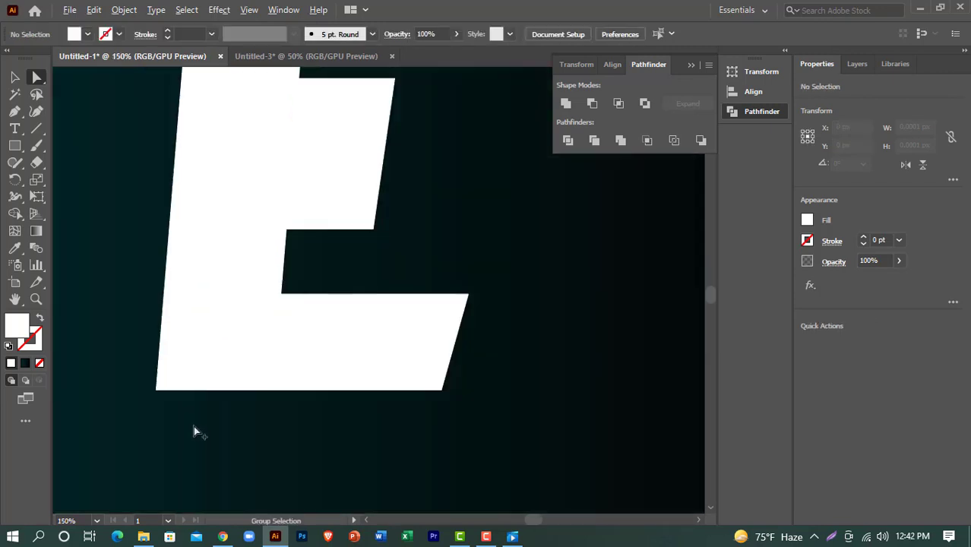
scroll(194, 432, "down", 3)
left_click_drag(321, 442, 433, 440)
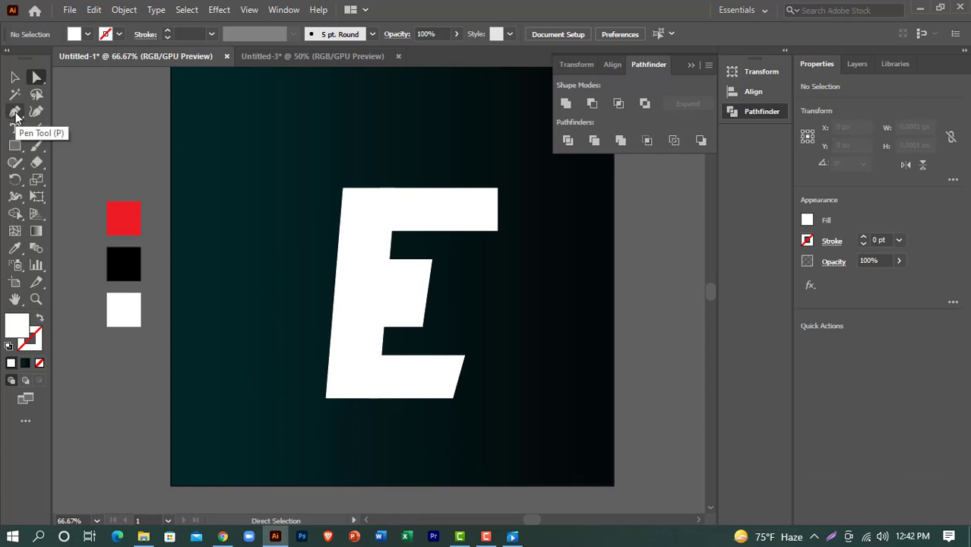
Duplicate the E's stem to its left, leaving a gap between the copy and the original.
left_click(14, 77)
left_click(363, 267)
left_click_drag(363, 266, 233, 270)
Draw a zigzag Pen tool path from the E's top-left corner down the gap, alternating points between the copied stem and the original.
left_click(15, 111)
key("ctrl+shift+a")
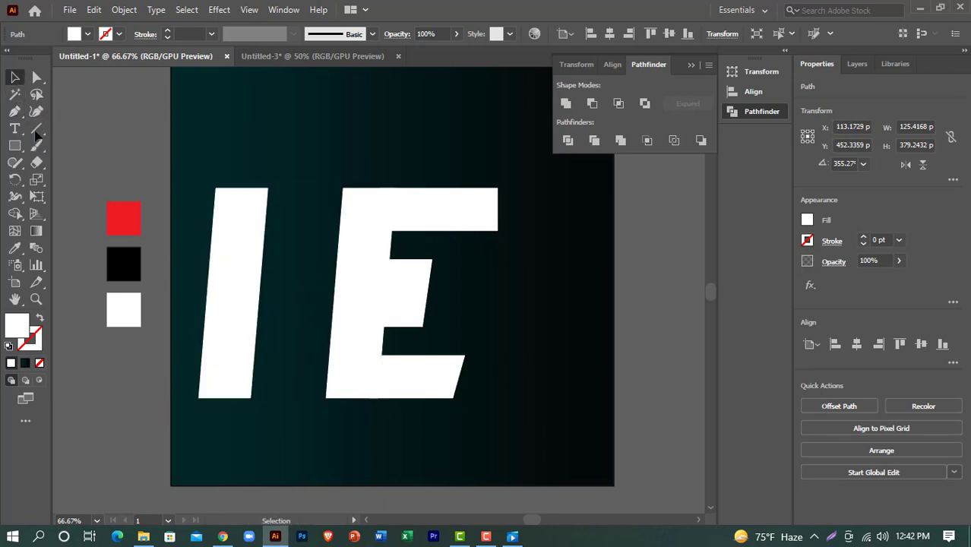
left_click(344, 187)
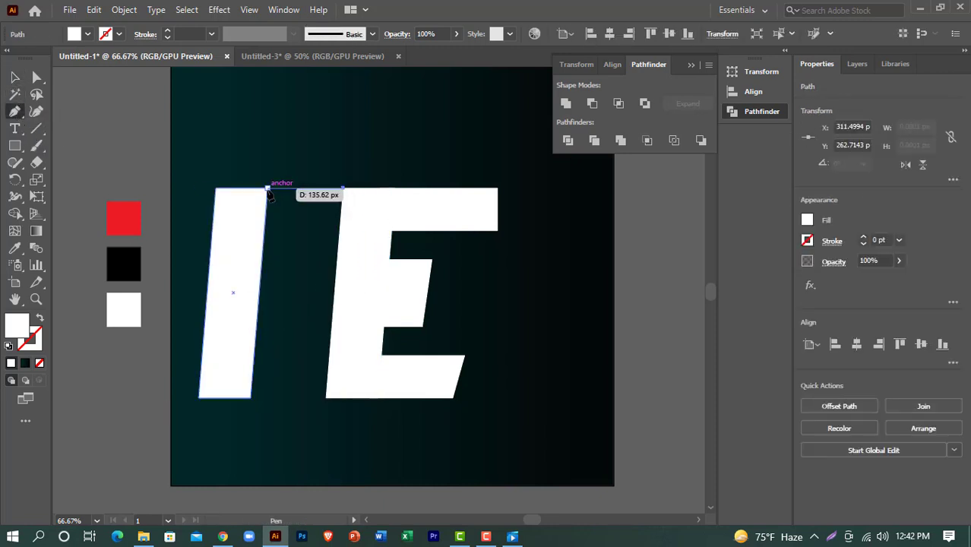
left_click(266, 188)
left_click(343, 210)
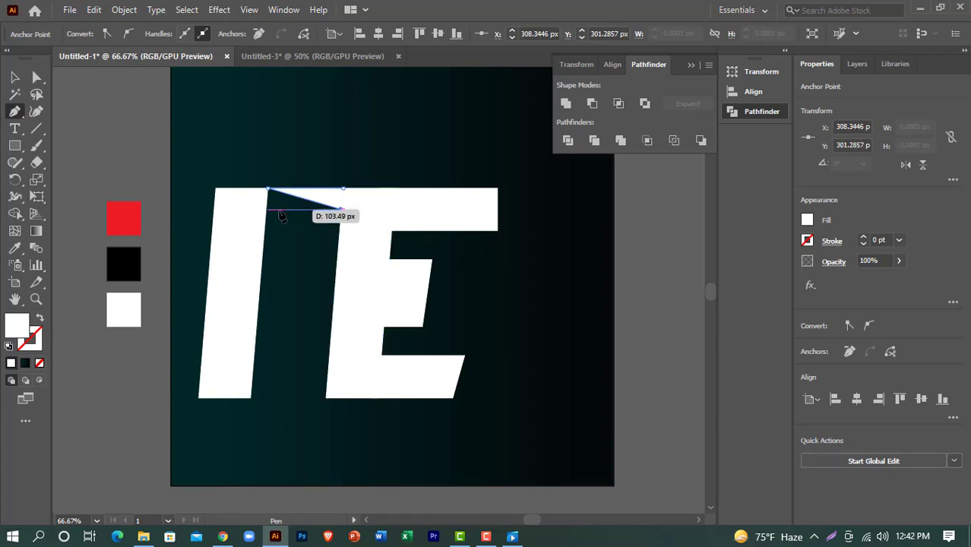
left_click(339, 227)
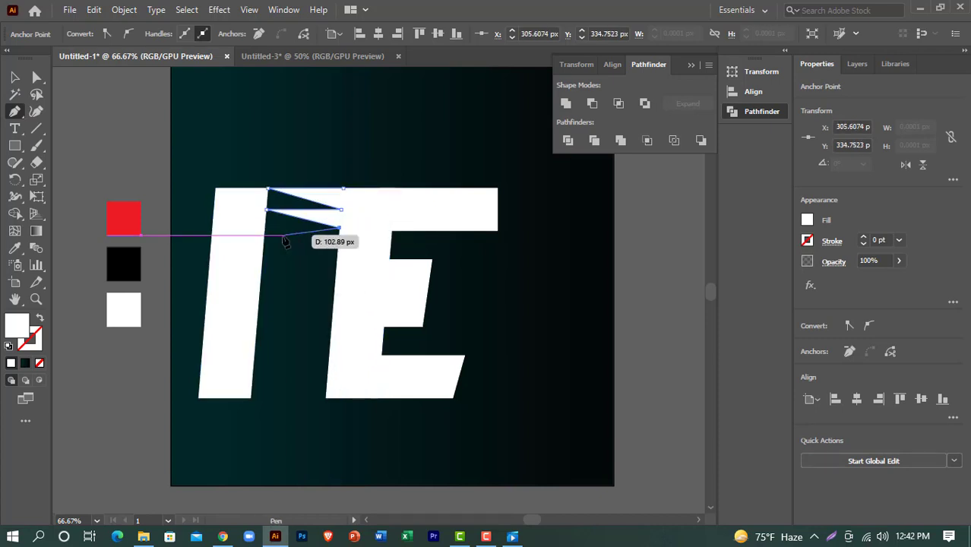
left_click(266, 230)
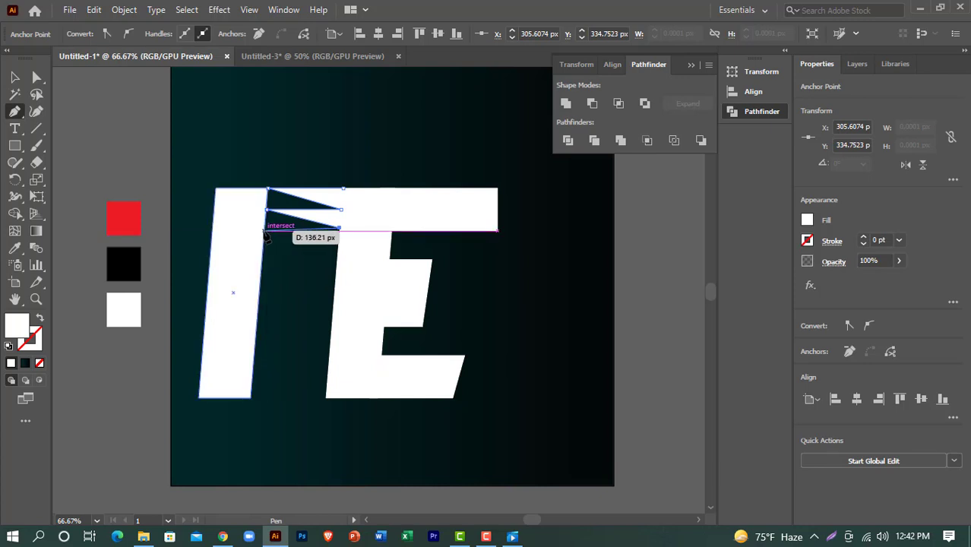
left_click(340, 249)
left_click(262, 256)
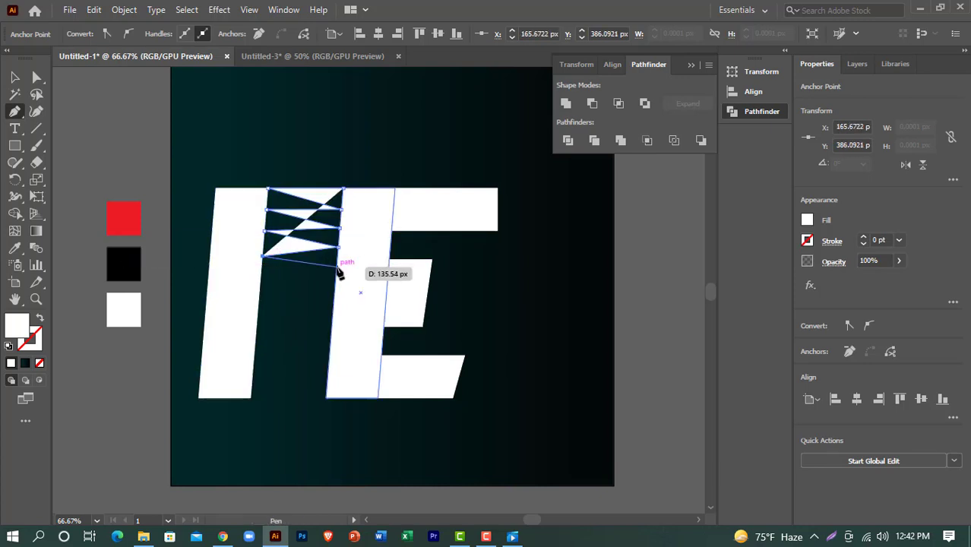
left_click(340, 265)
left_click(260, 275)
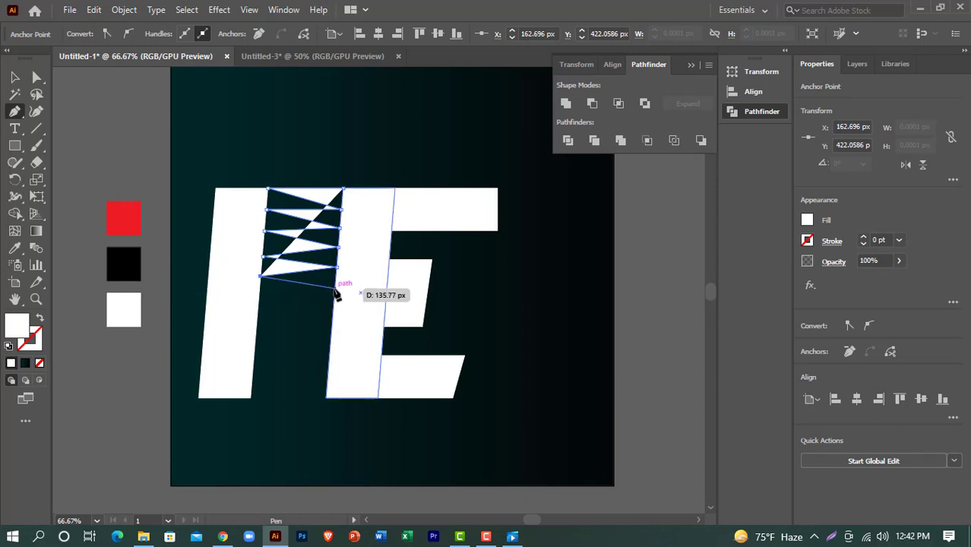
left_click(334, 287)
left_click(258, 299)
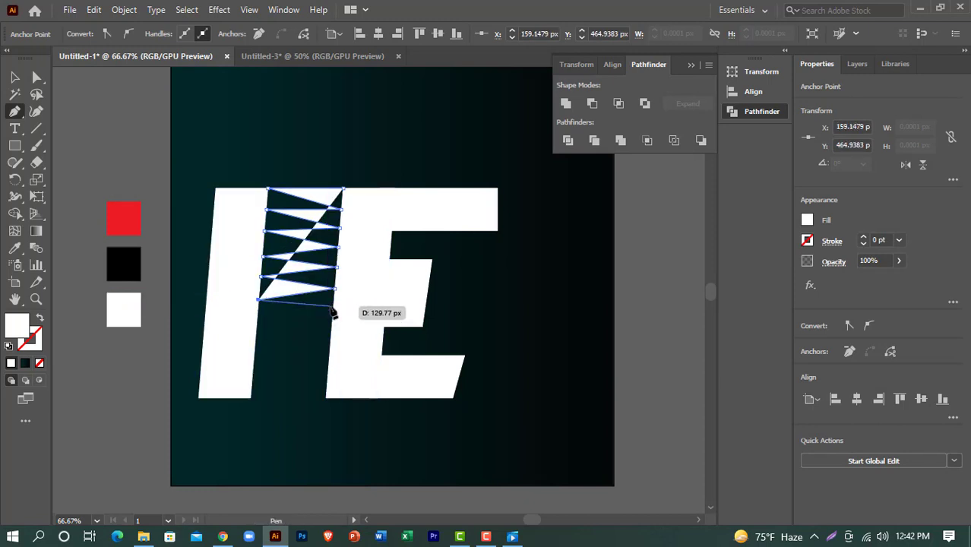
left_click(334, 310)
left_click(258, 321)
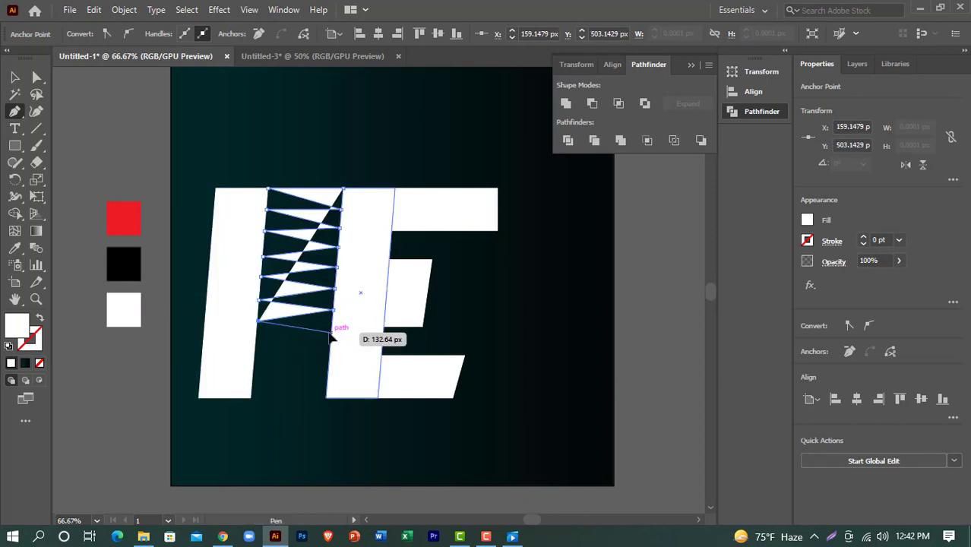
left_click(332, 332)
left_click(256, 344)
left_click(329, 351)
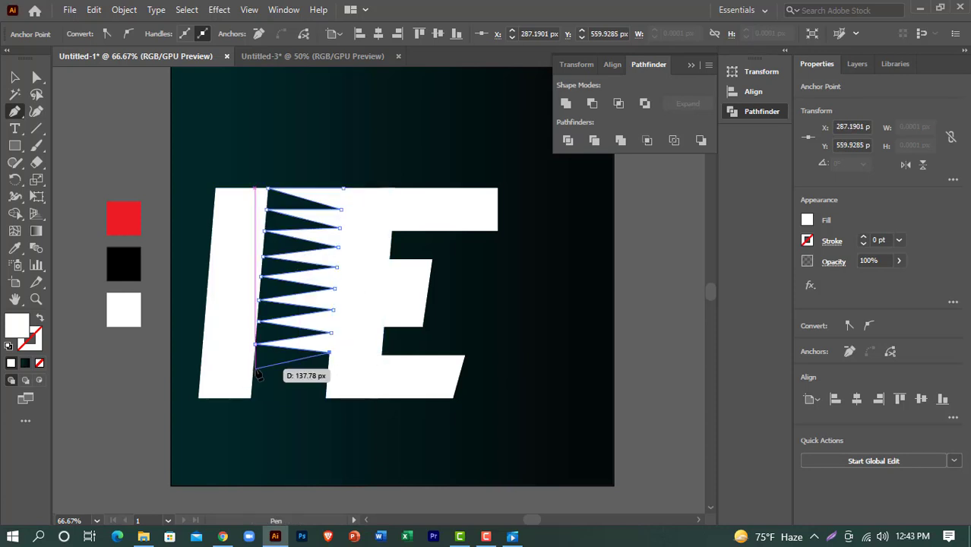
left_click(255, 366)
left_click(326, 375)
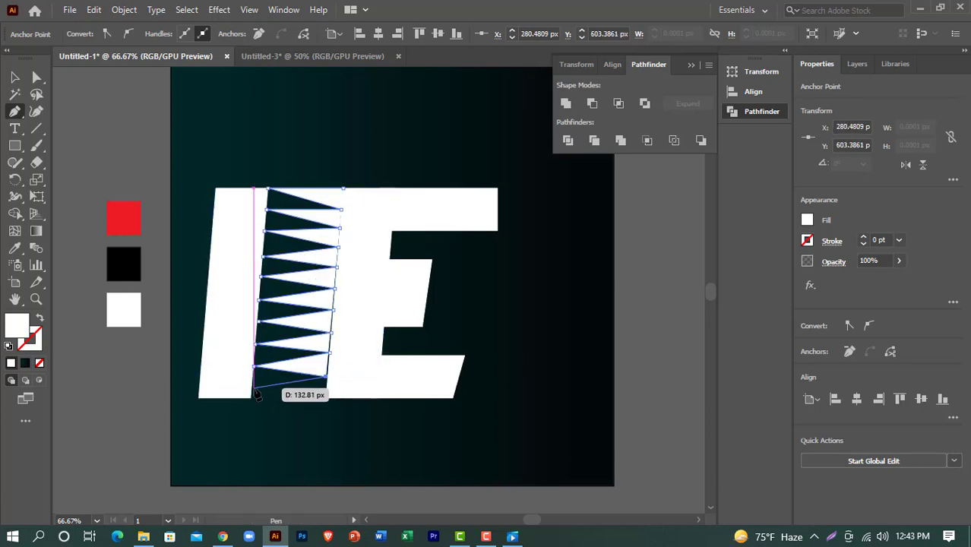
left_click(254, 389)
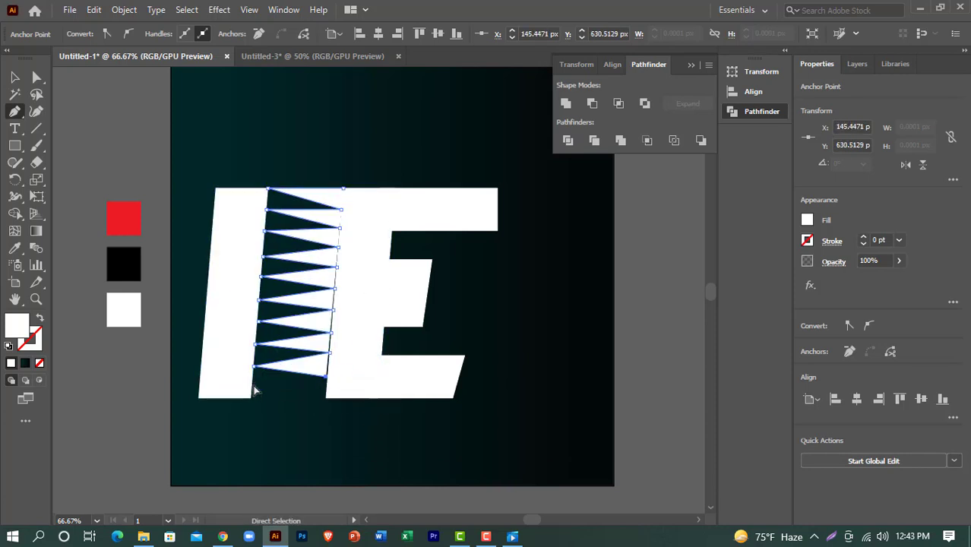
Continue the zigzag path along the bottom and up inside the E's stem, closing it at its starting corner.
left_click(327, 397)
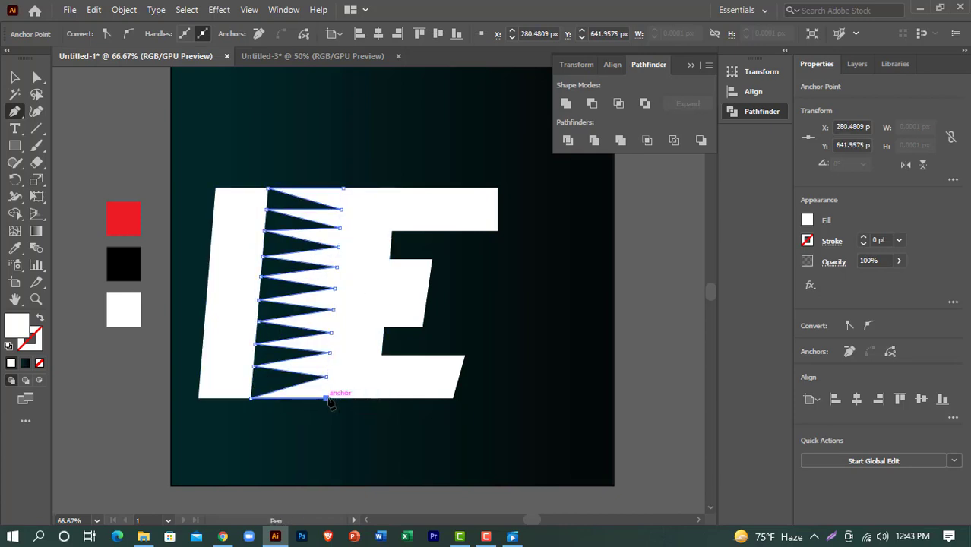
left_click(343, 391)
left_click(361, 199)
left_click(342, 188)
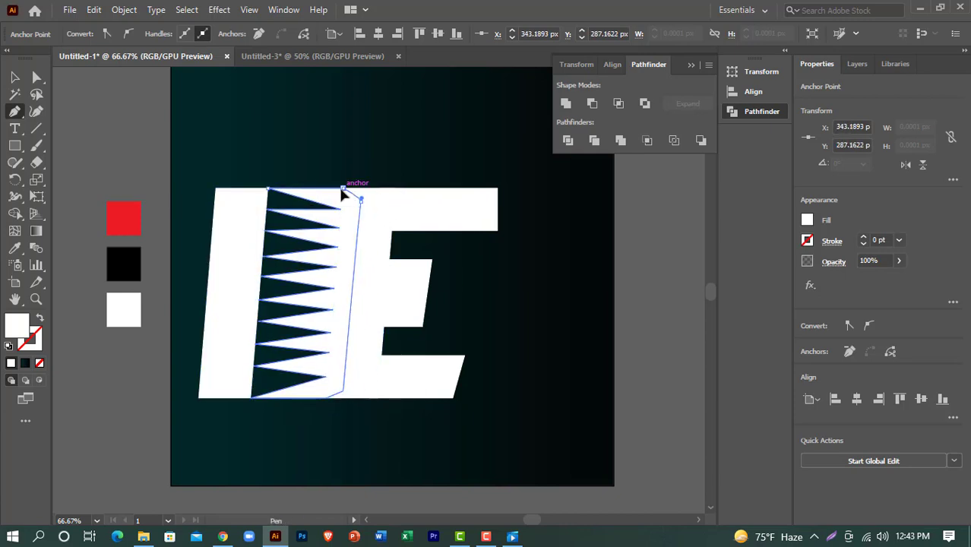
Delete the copied stem on the left of the spikes.
key("v")
left_click(220, 274)
key("Delete")
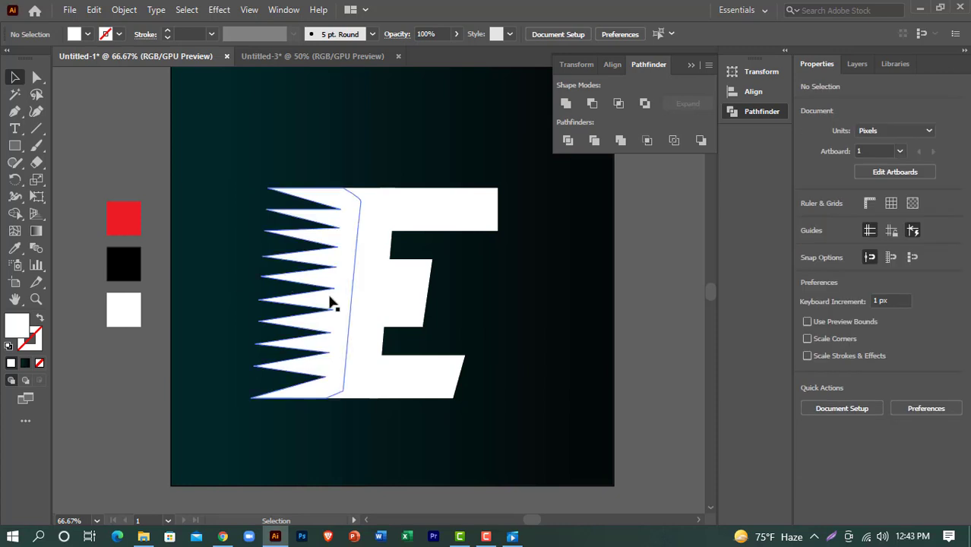
Unite the spiked shape and the E's stem into one shape with Pathfinder.
left_click(360, 292)
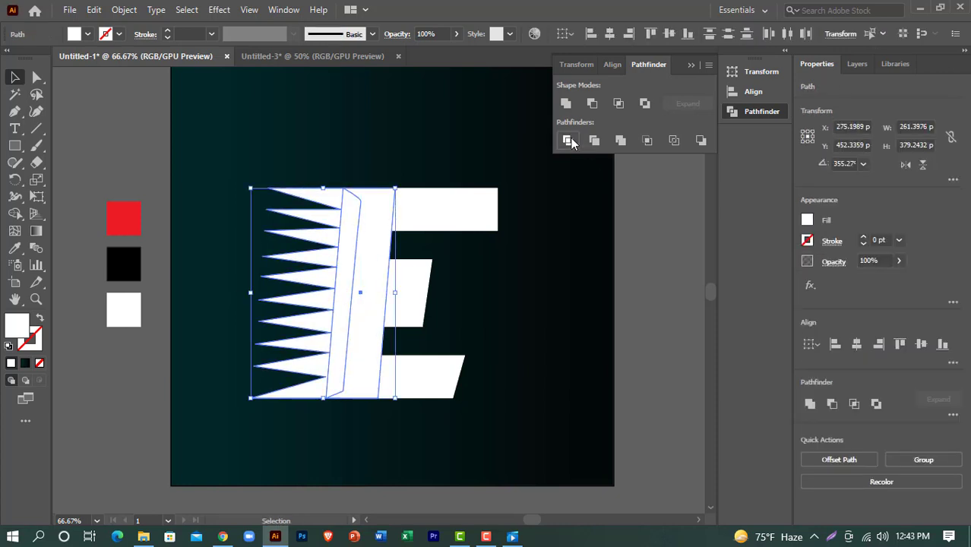
left_click(566, 104)
left_click(128, 157)
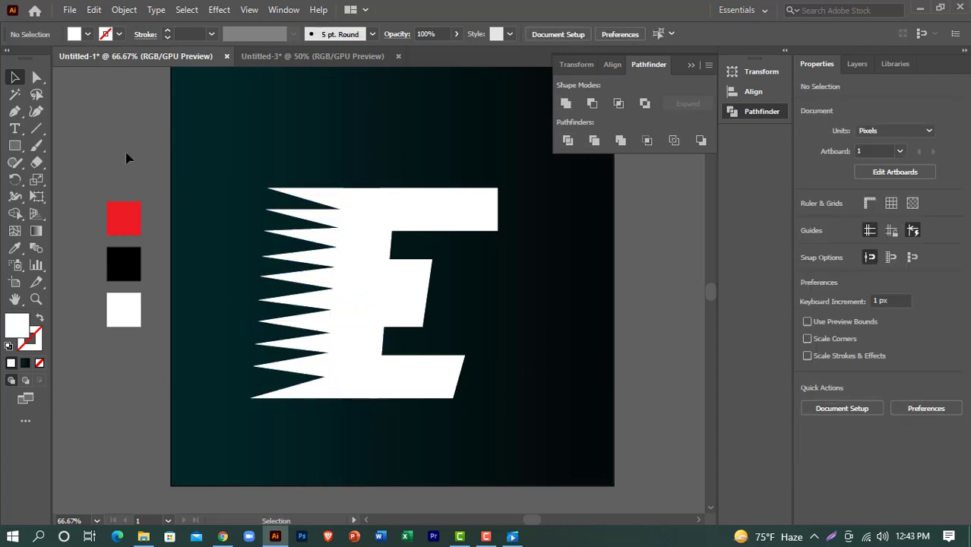
Group all parts of the spiked E and move the group up to the middle of the artboard.
scroll(343, 331, "down", 2)
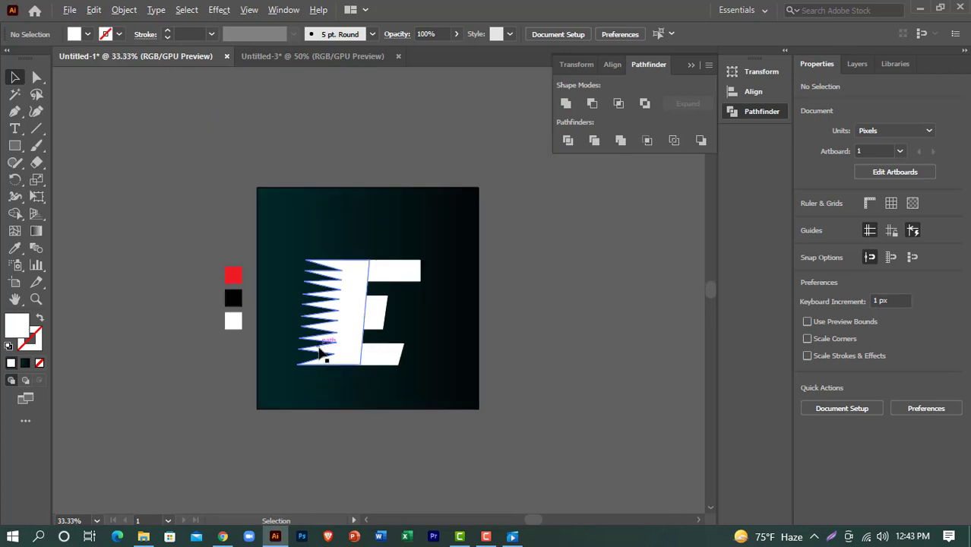
left_click_drag(391, 363, 391, 364)
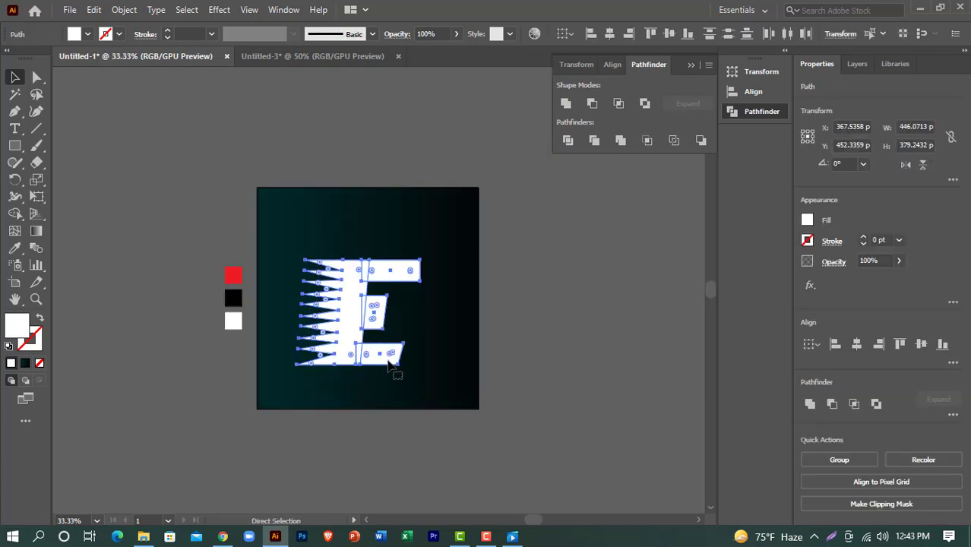
key("ctrl+g")
left_click(415, 306)
left_click_drag(370, 321, 377, 304)
left_click(432, 325)
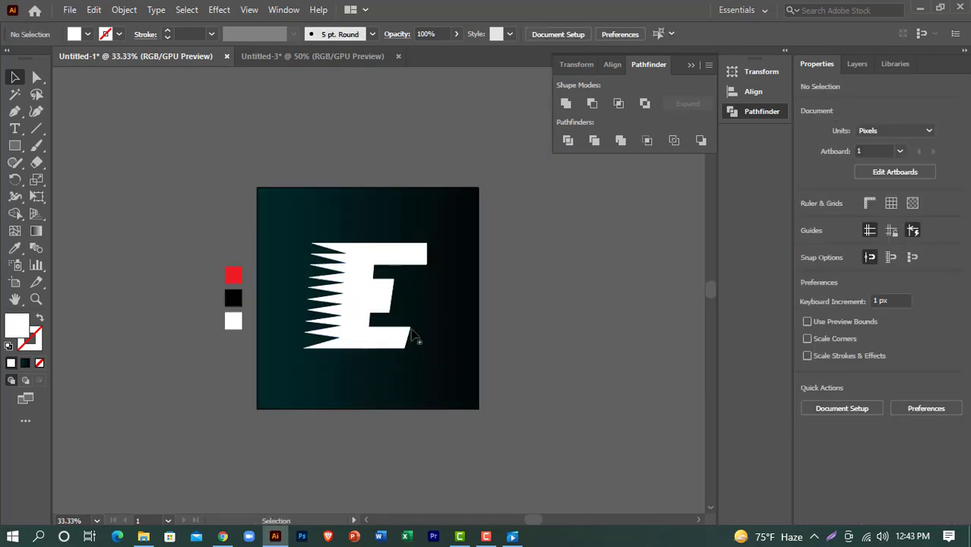
Draw a square about 591 by 591 px over the E and fill it with the red from the sample swatch.
scroll(417, 340, "up", 2)
left_click(15, 147)
left_click_drag(170, 115, 497, 442)
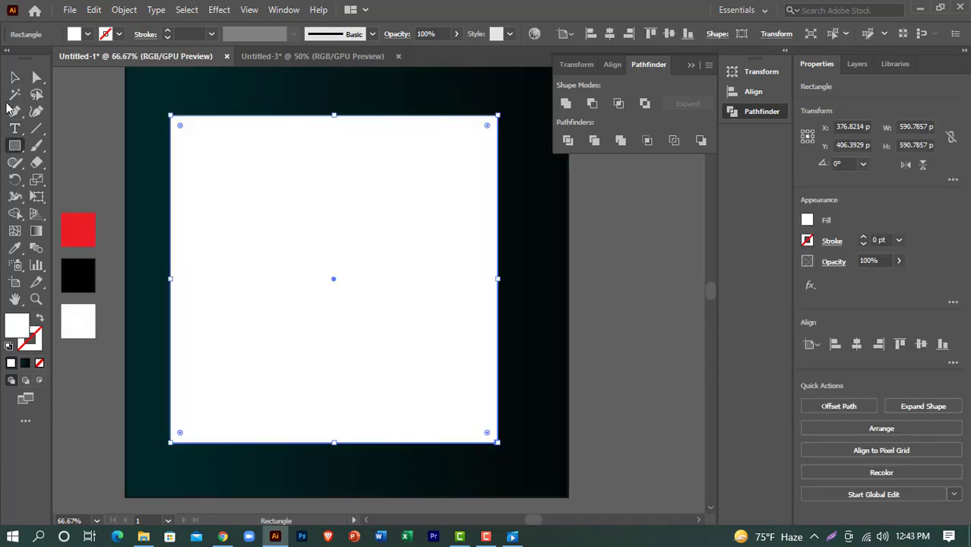
left_click(15, 79)
left_click(78, 229)
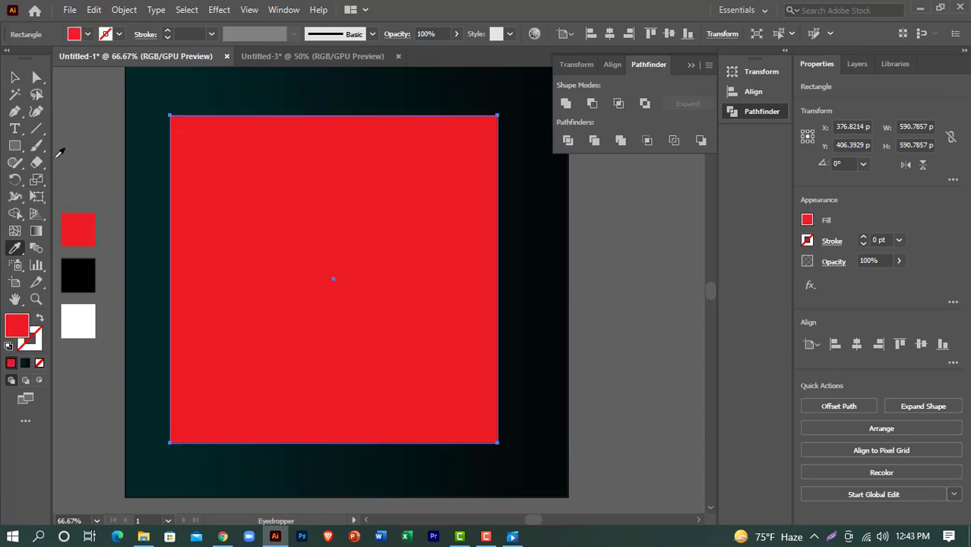
Send the red square behind the E, rotate it to 315° and scale it into a diamond about 774 px wide.
key("ctrl+shift+bracketleft")
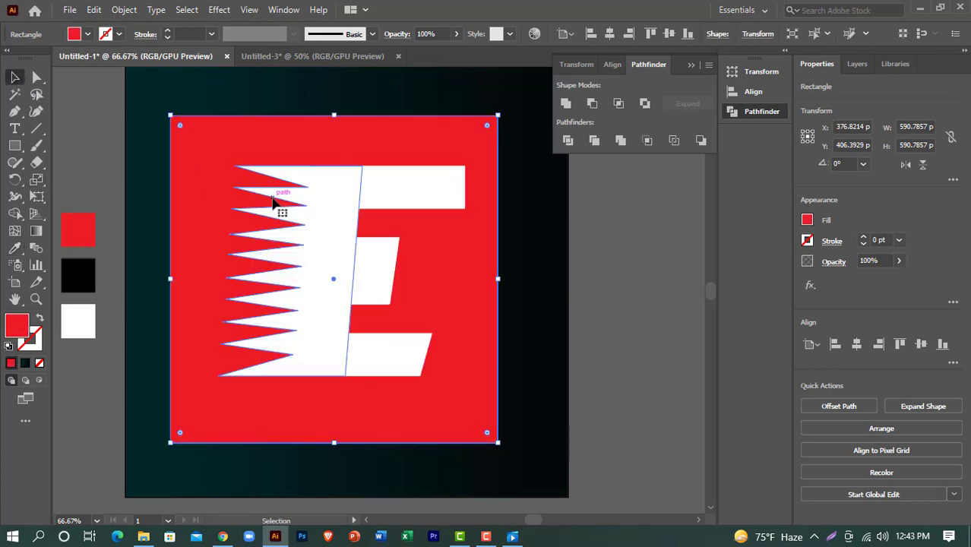
left_click_drag(505, 112, 533, 322)
left_click_drag(104, 279, 137, 279)
left_click(668, 278)
Rotate the E group to about 352.8°, enlarge it to about 549 by 453 px and position it over the diamond's middle.
left_click_drag(317, 266, 367, 300)
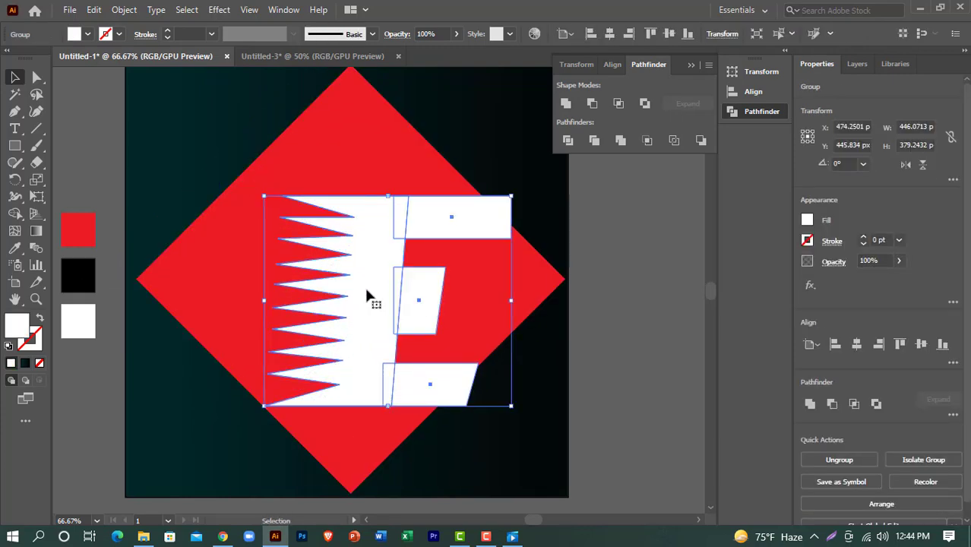
left_click_drag(514, 194, 427, 244)
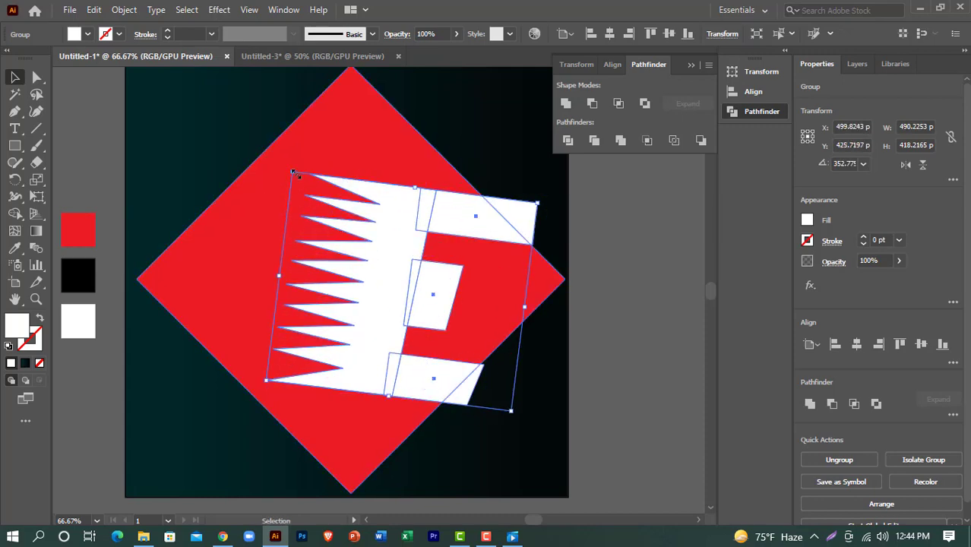
left_click_drag(293, 173, 263, 152)
left_click_drag(372, 295, 375, 305)
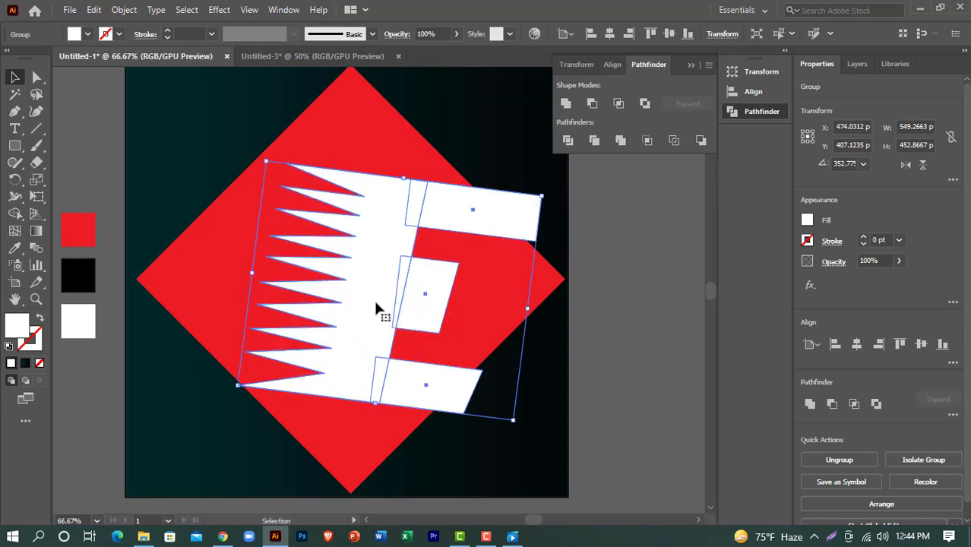
left_click(674, 289)
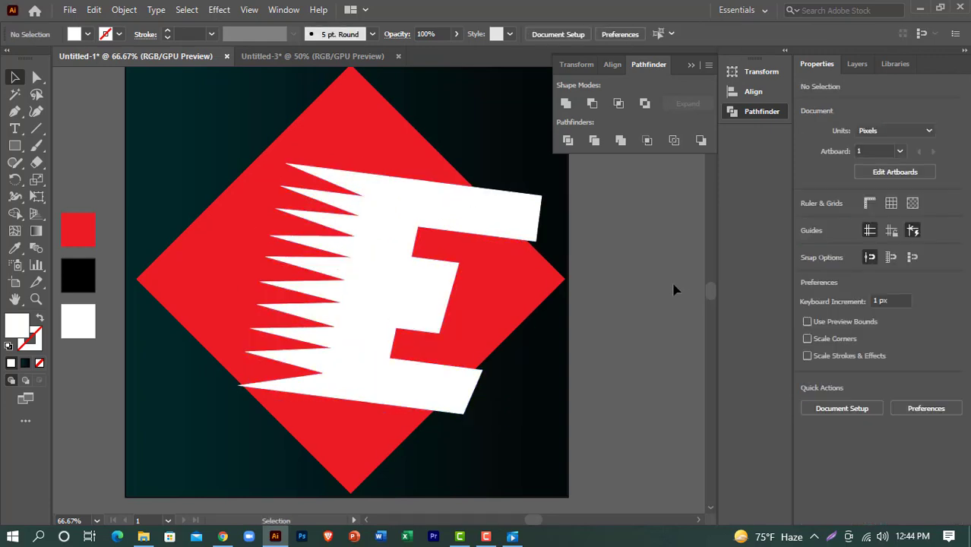
left_click_drag(385, 307, 365, 300)
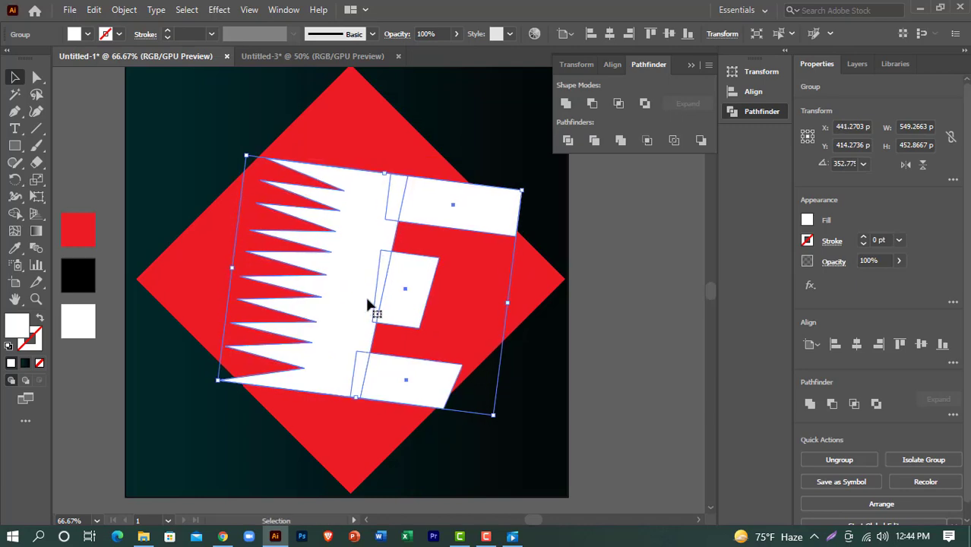
left_click(644, 373)
Shorten the E's bottom arm by moving the two anchors of its slanted end inside the diamond's edge.
left_click(37, 78)
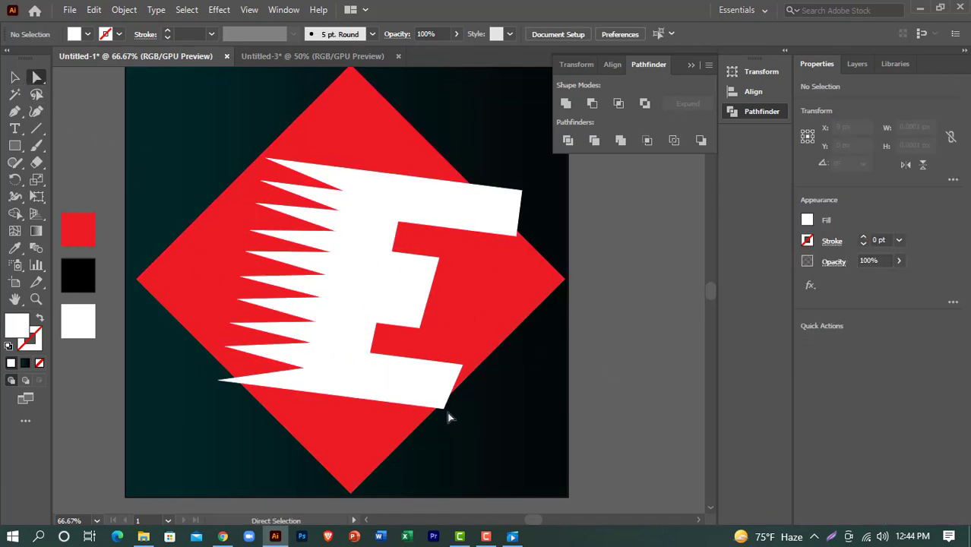
left_click(444, 409)
left_click(462, 365, "shift")
left_click_drag(456, 391, 420, 379)
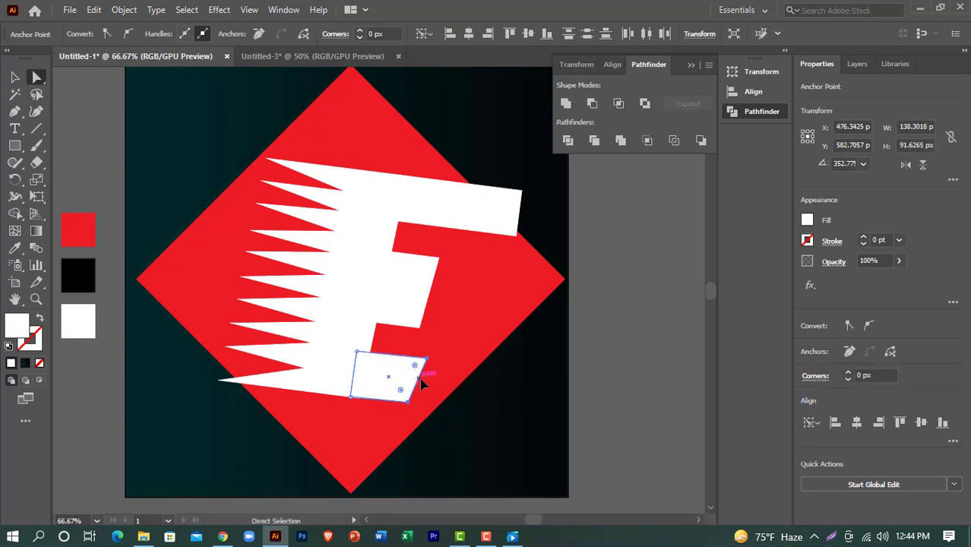
left_click(574, 401)
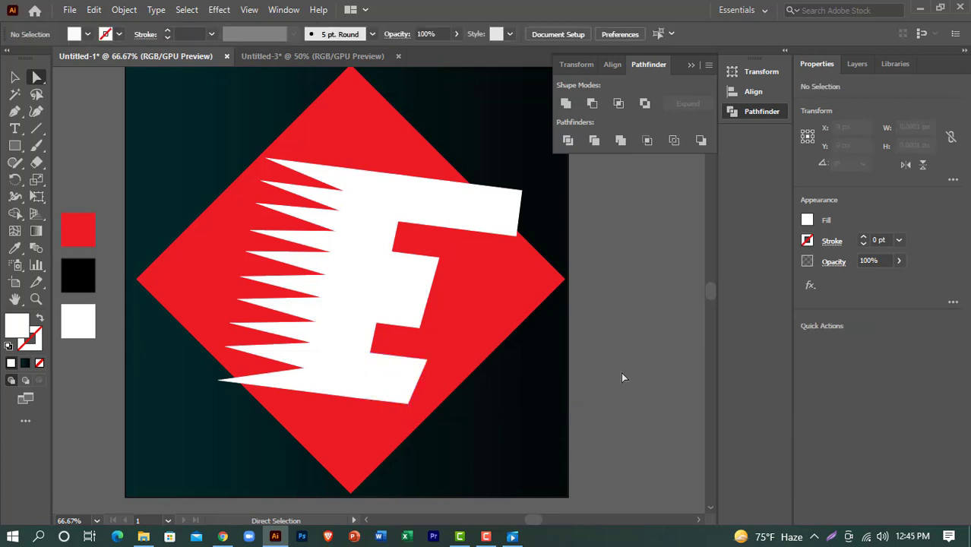
Slant the end of the E's top arm by moving its lower corner outward past the diamond's edge.
left_click(511, 216)
left_click(551, 233)
left_click(517, 216)
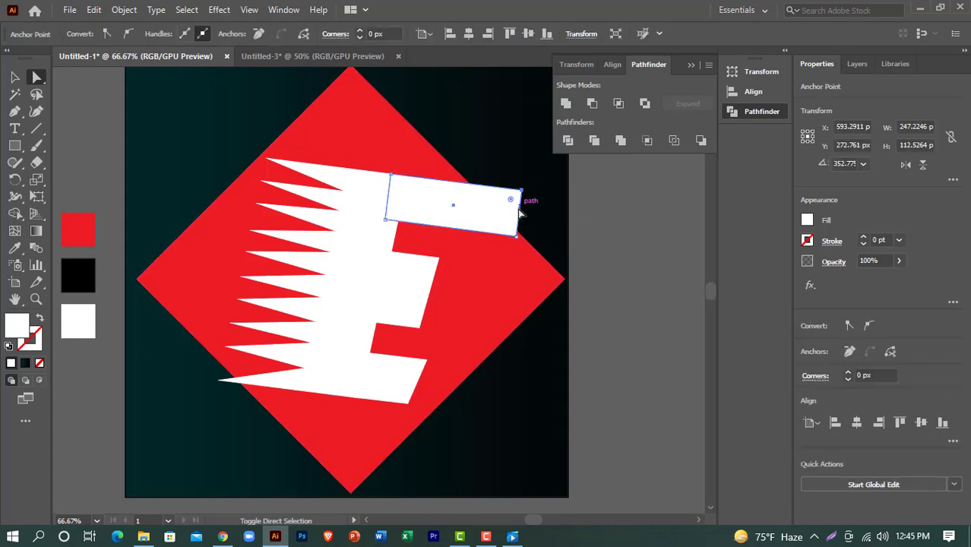
left_click_drag(520, 210, 537, 238)
key("ctrl+z")
left_click(614, 280)
left_click(598, 257)
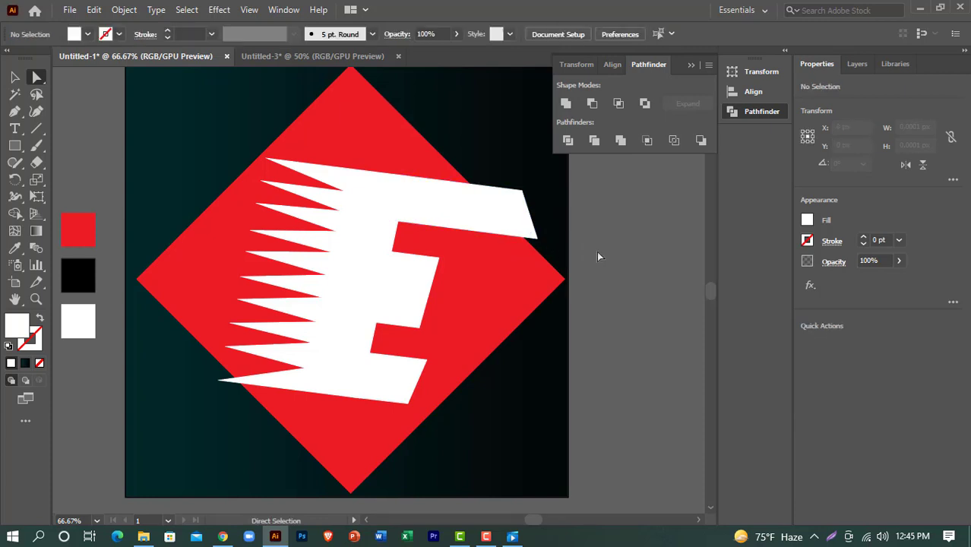
Draw a triangle with the Pen tool between the diamond's upper edge and the top arm's outer corner, filled with the diamond's red.
left_click(13, 113)
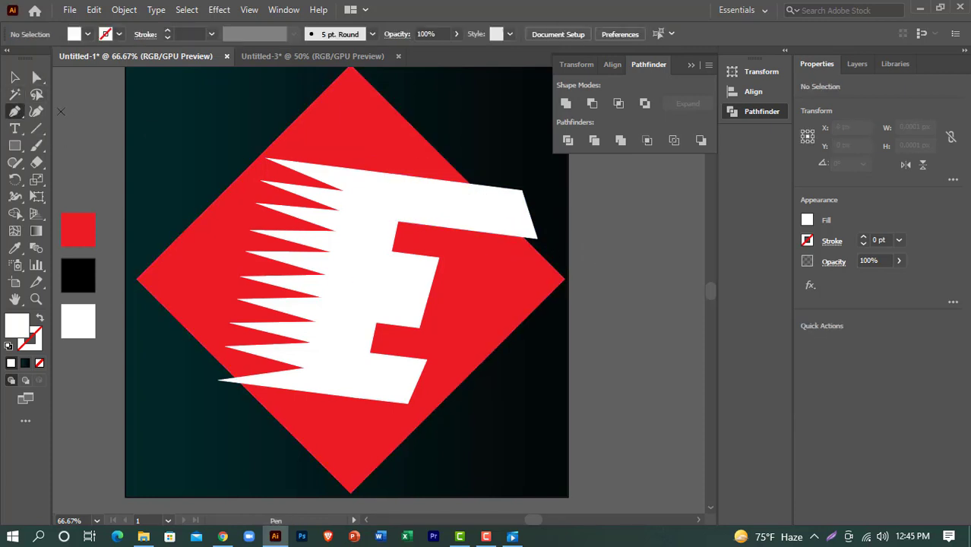
left_click(470, 183)
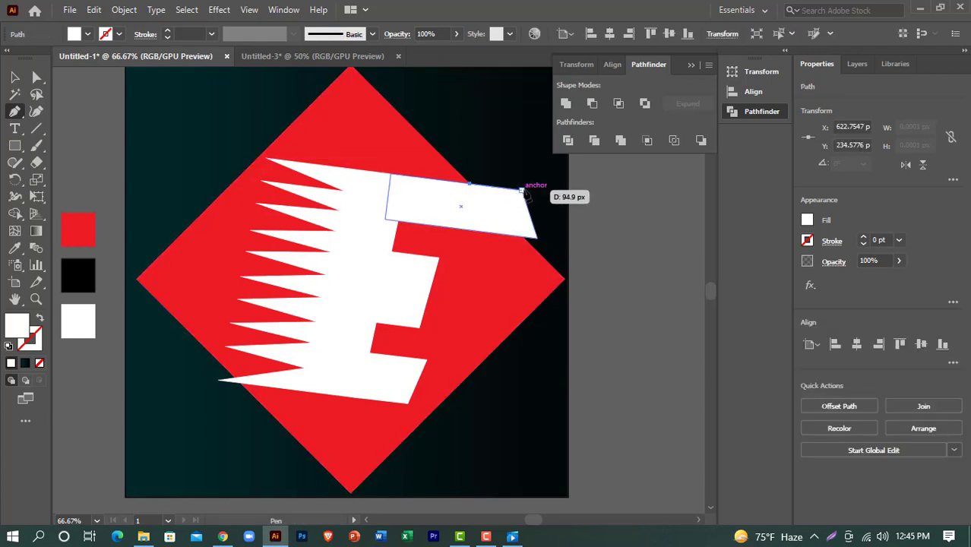
left_click(523, 190)
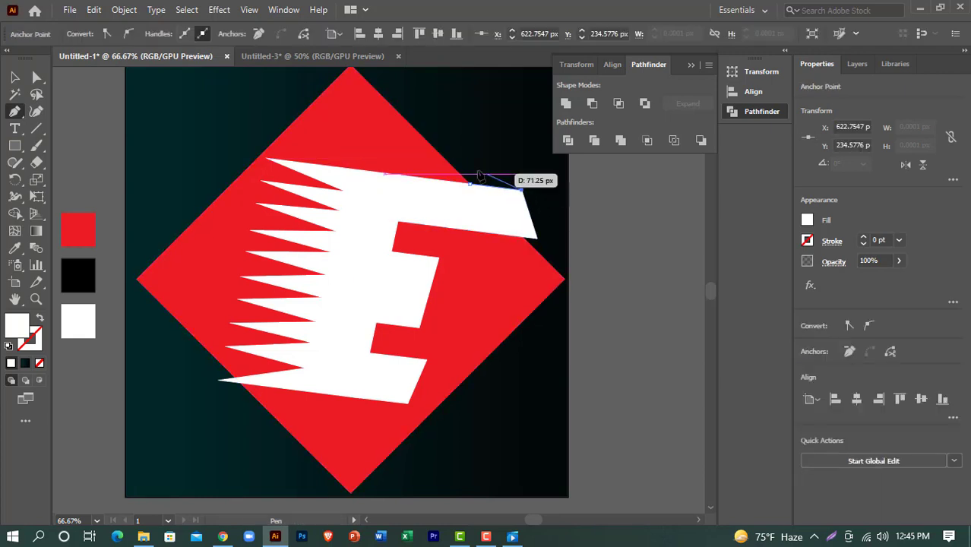
left_click(439, 154)
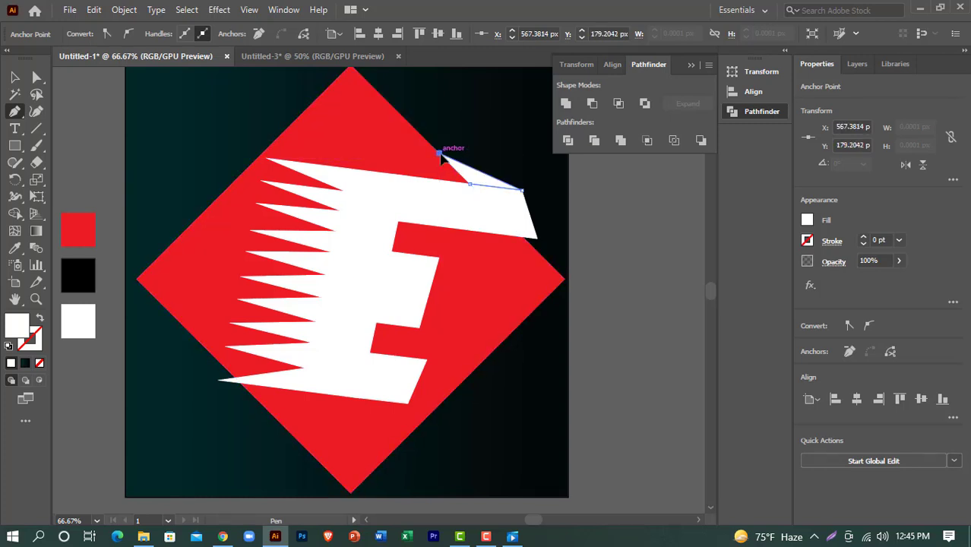
left_click(470, 184)
key("i")
left_click(395, 145)
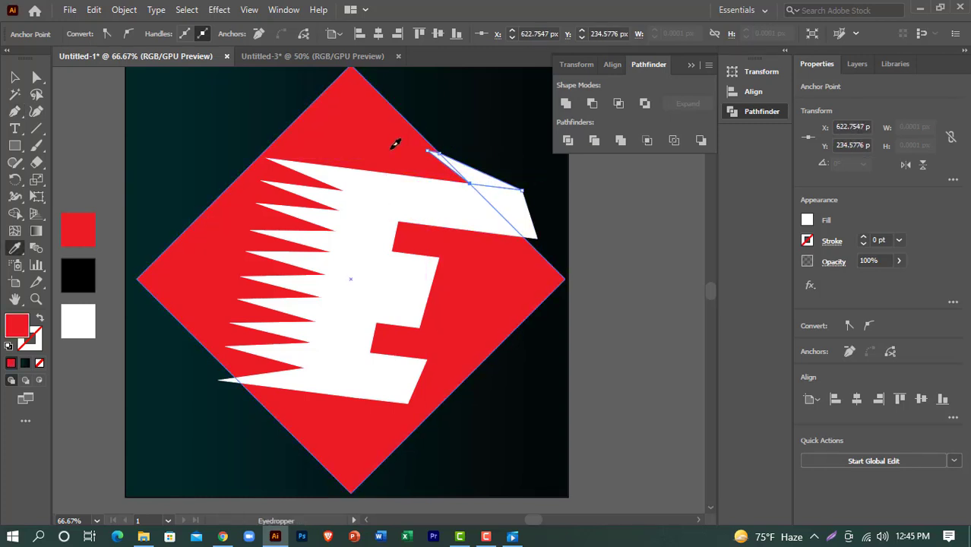
Unite the red triangle and the diamond with Pathfinder and send the combined shape behind the E.
key("v")
left_click(319, 124, "shift")
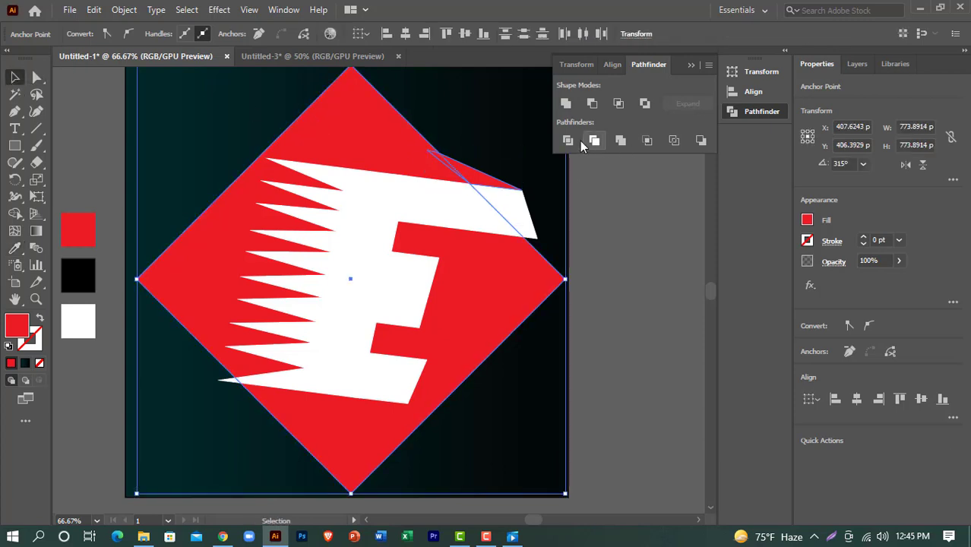
left_click(585, 143)
scroll(498, 271, "up", 9)
scroll(641, 275, "down", 8)
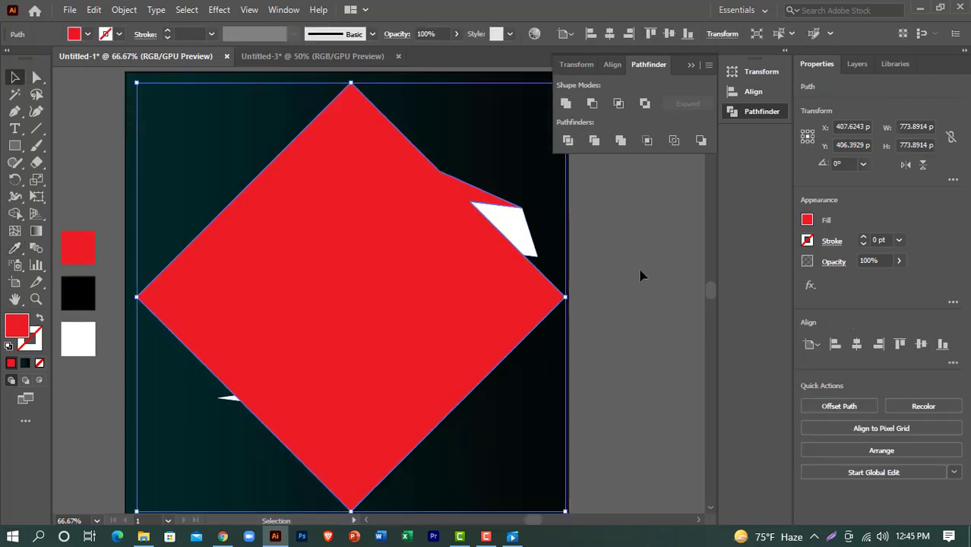
key("ctrl+i")
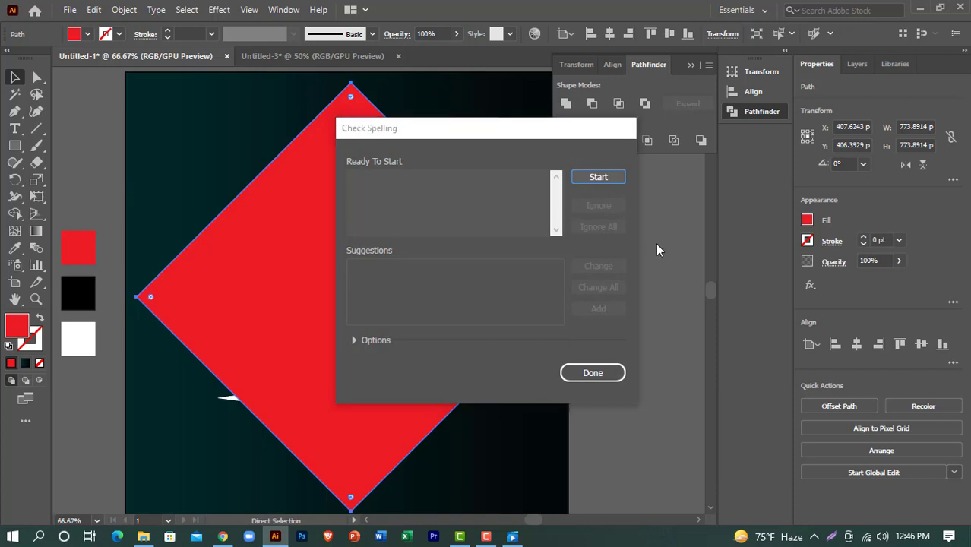
left_click(610, 367)
key("ctrl+z")
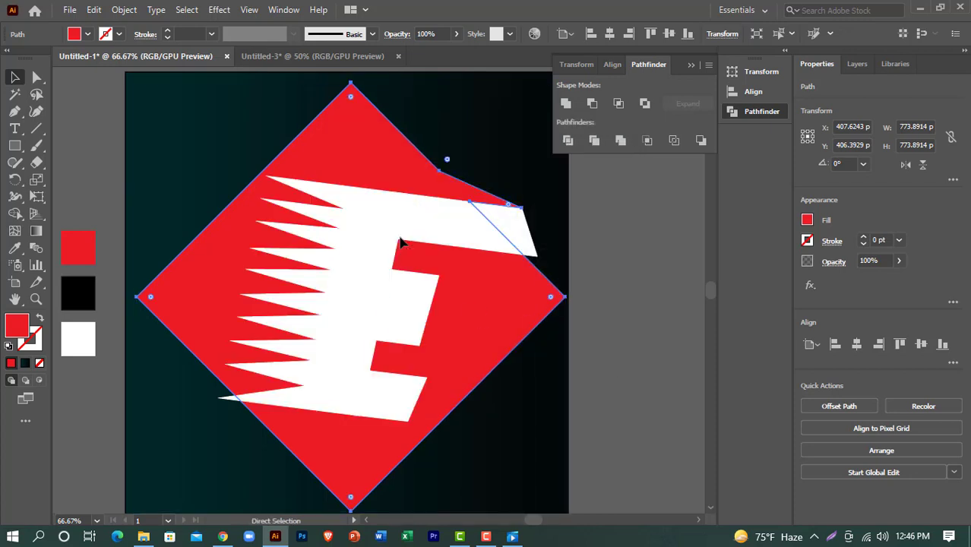
left_click(646, 296)
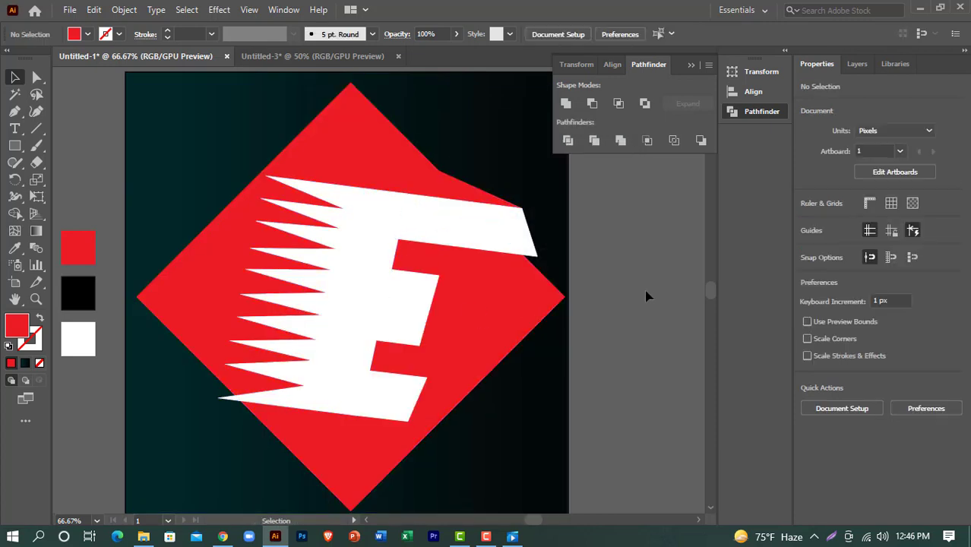
Lengthen the E's lowest spike by moving its tip farther outside the diamond.
left_click(36, 76)
left_click(218, 398)
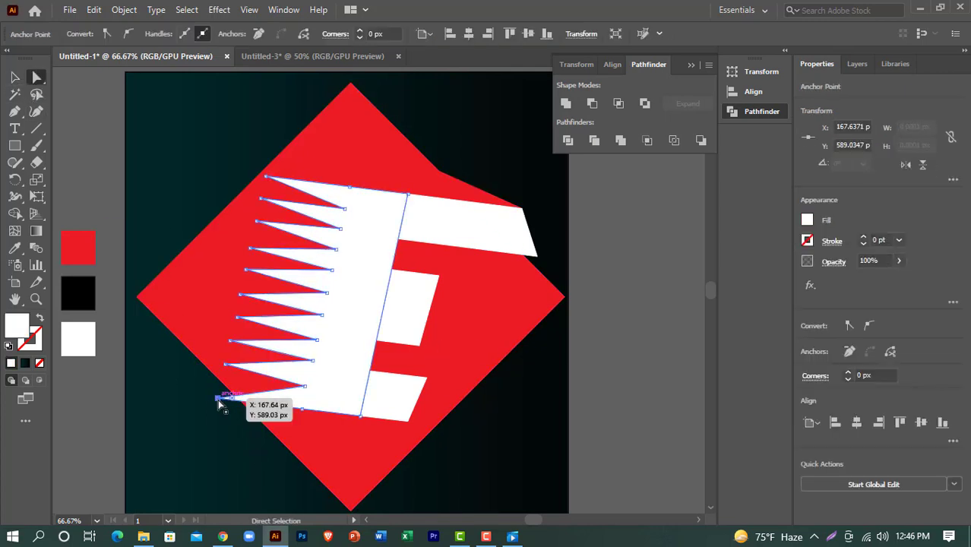
left_click_drag(219, 400, 192, 395)
left_click(116, 407)
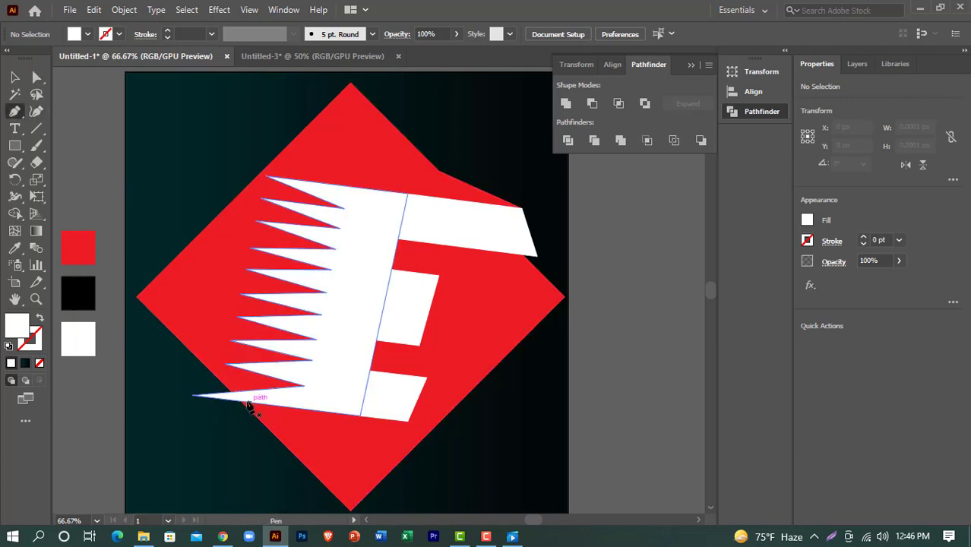
Draw a closed white wedge with the Pen tool from the lowest spike's tip across the diamond's lower-left edge.
left_click(185, 395)
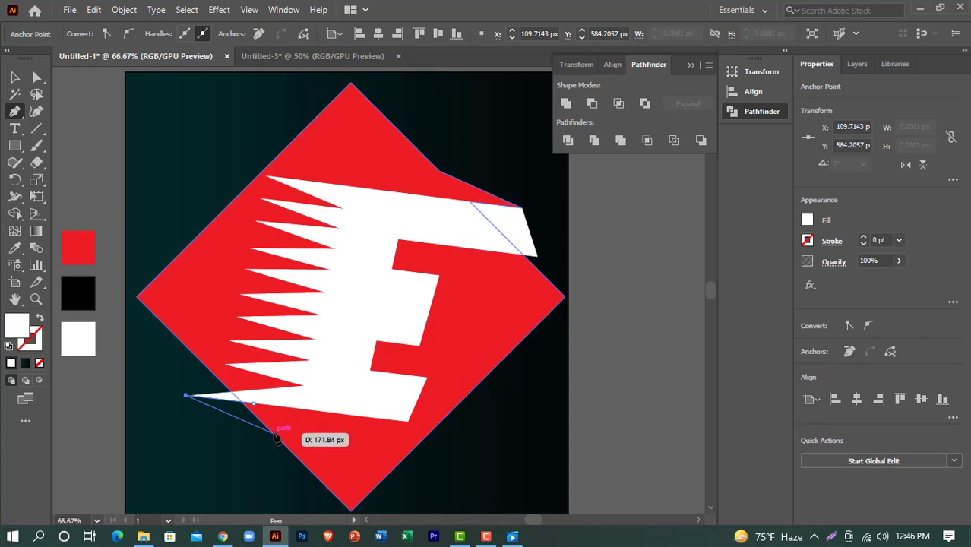
left_click(273, 432)
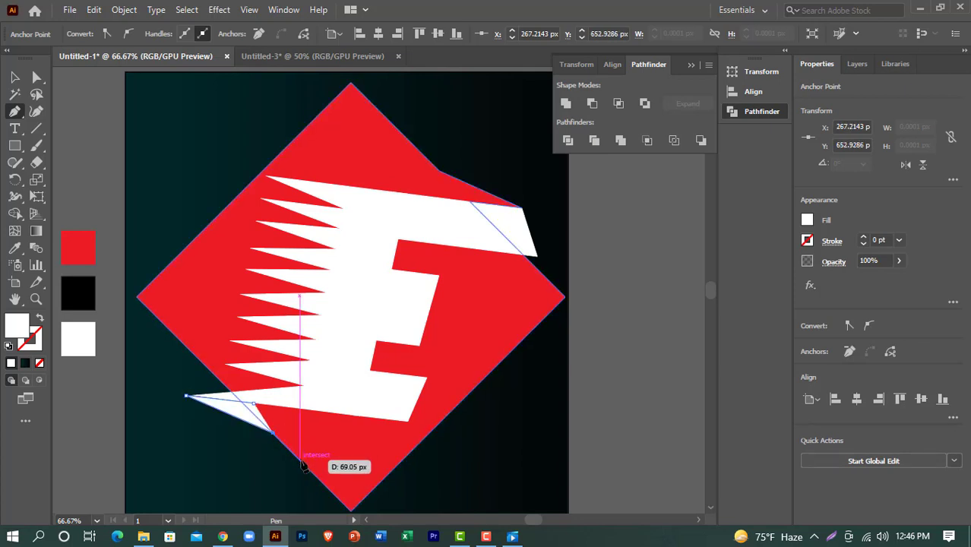
left_click(294, 440)
left_click(254, 403)
left_click(15, 77)
left_click(638, 329)
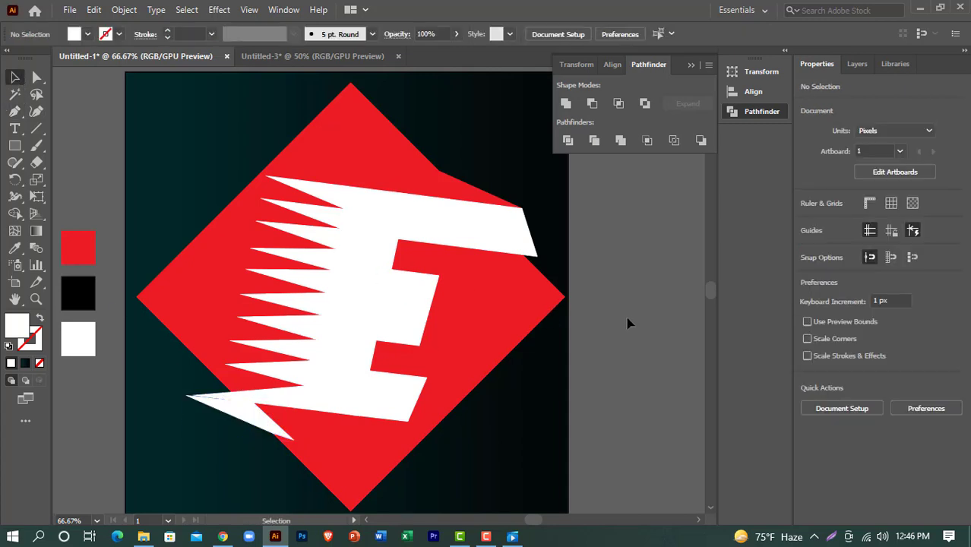
Select the diamond and the E, and merge the E's stem, spikes and arms into one region with Shape Builder.
left_click(503, 321)
key("a")
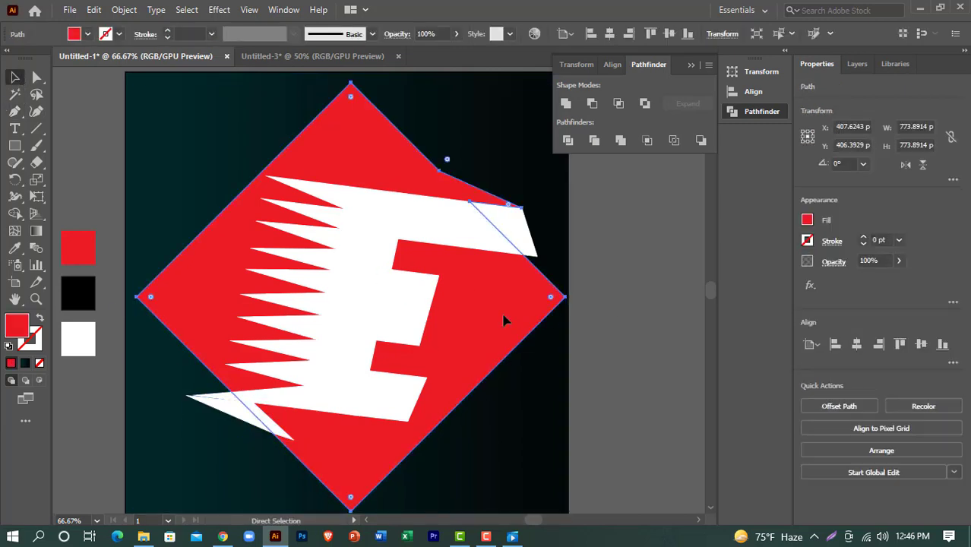
key("v")
key("ctrl+a")
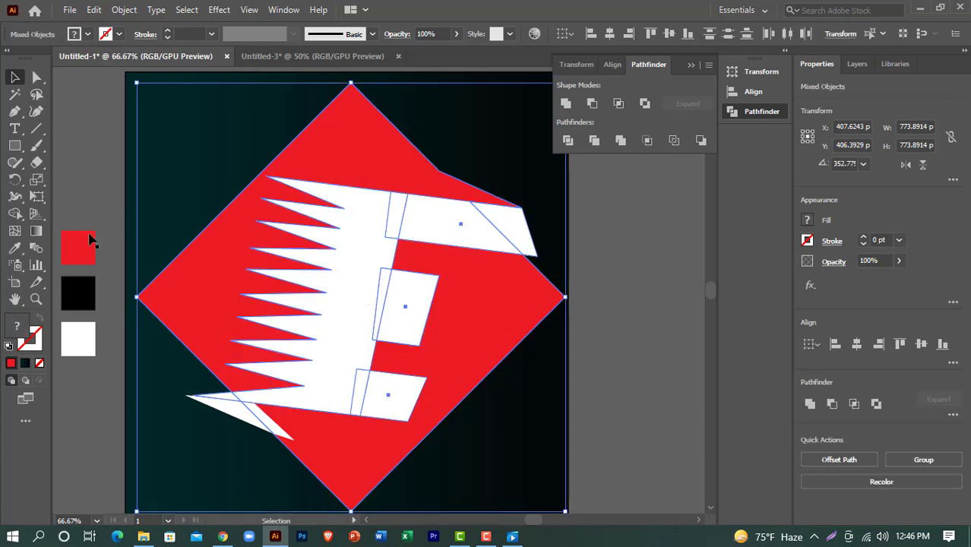
left_click(15, 214)
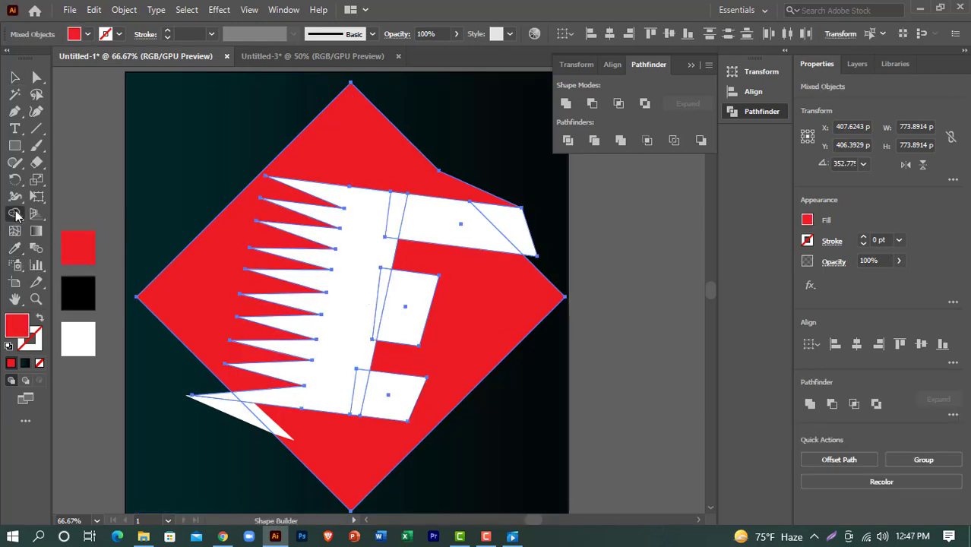
mouse_move(401, 220)
left_mouse_down()
mouse_move(515, 228)
mouse_move(369, 234)
left_mouse_up()
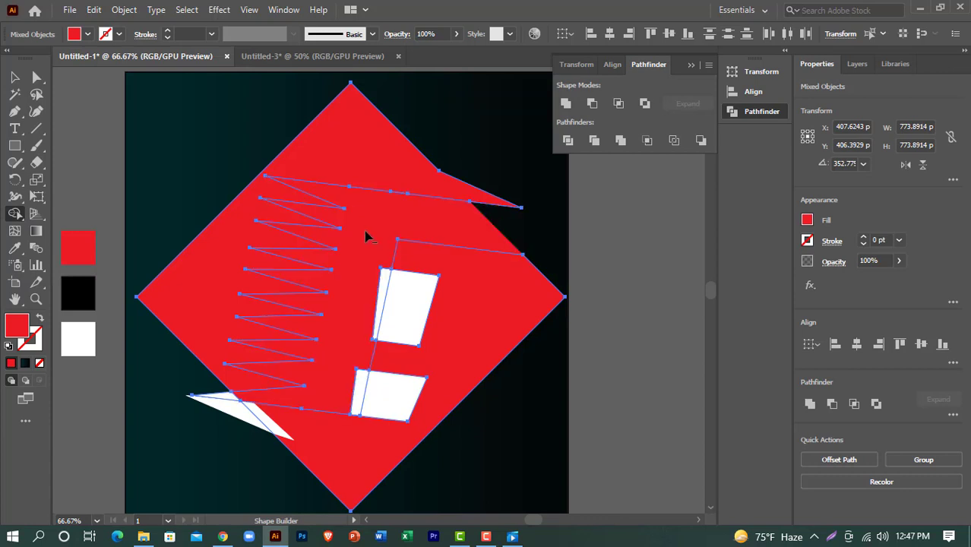
left_click(410, 311)
left_click(359, 401)
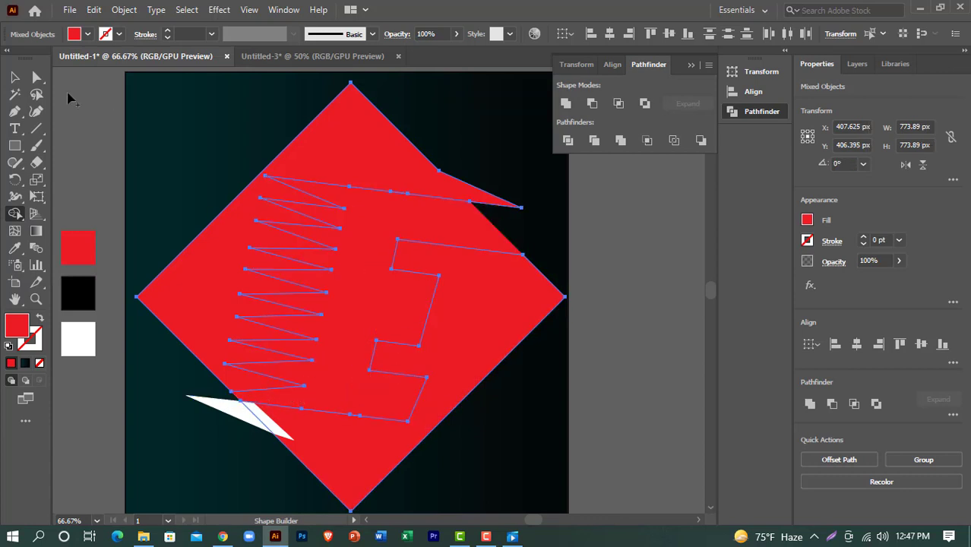
Remove the full diamond covering the cut pieces and unite the lower red piece with the white wedge into one white shape.
left_click(15, 77)
left_click_drag(436, 262, 688, 298)
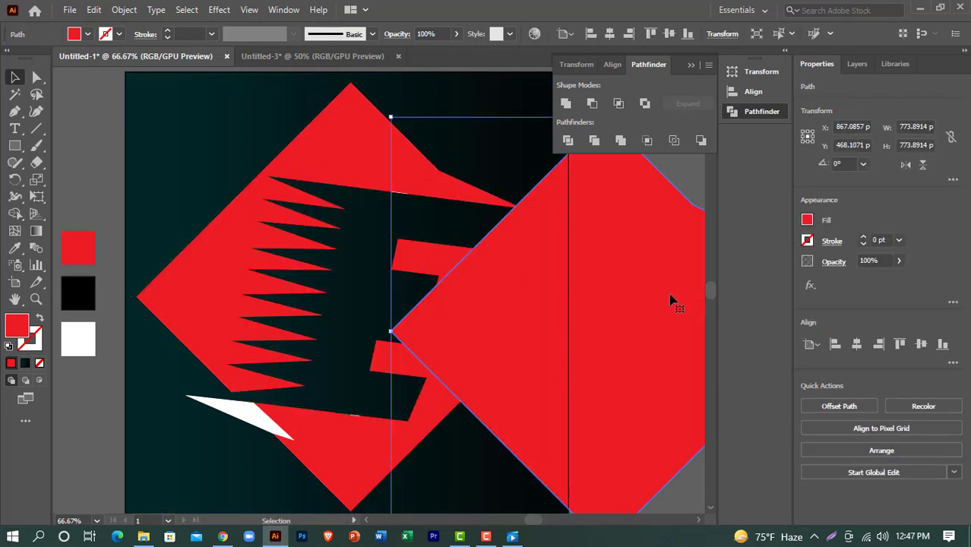
left_click(511, 329)
left_click(275, 424, "shift")
left_click(566, 104)
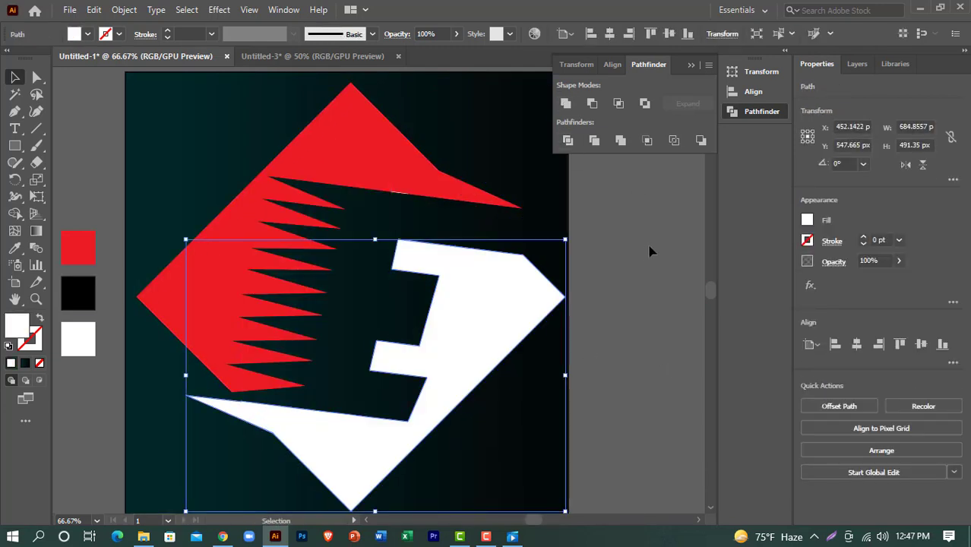
Delete the leftover thin white slivers along the edges of the E-shaped gap.
left_click(651, 249)
left_click(402, 196)
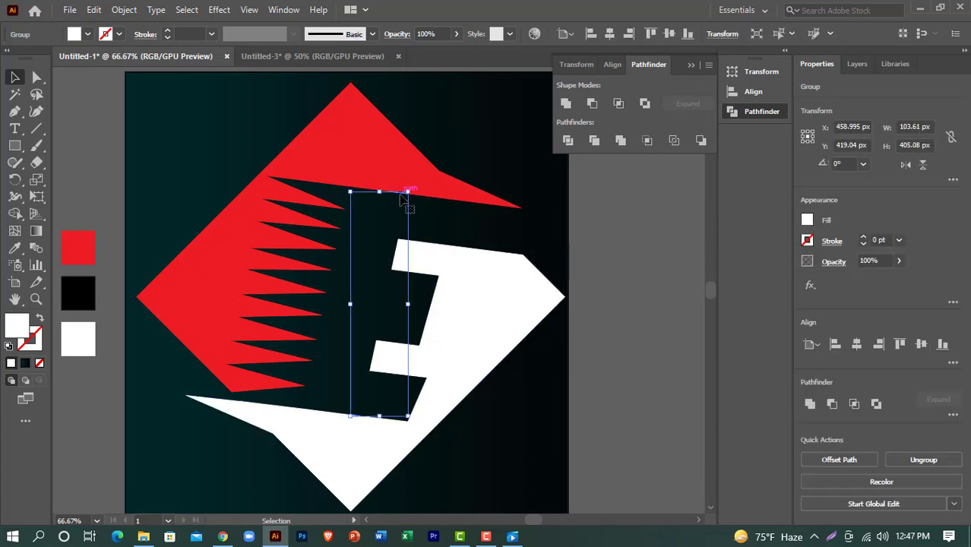
left_click(437, 224)
scroll(588, 258, "down", 1)
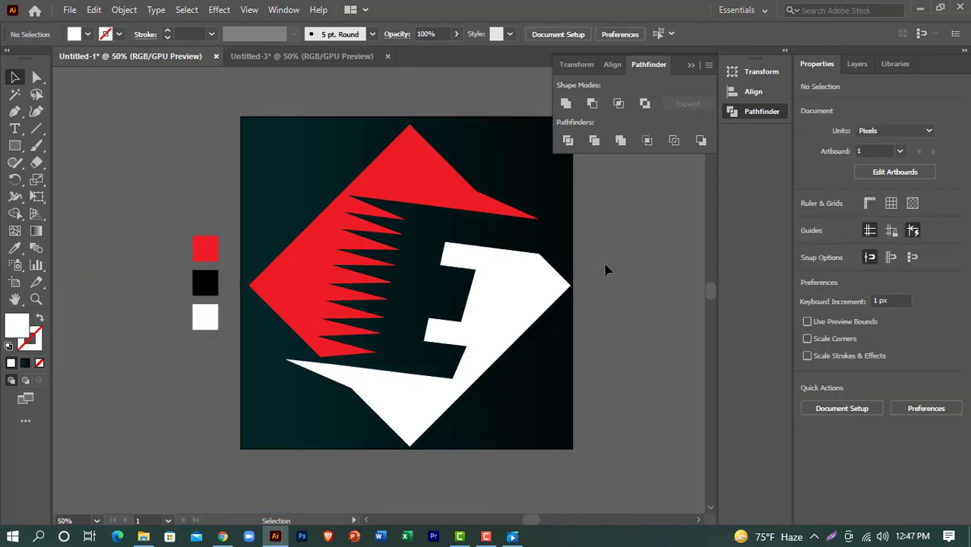
Recolour the gradient background rectangle to plain white by sampling the white swatch with the Eyedropper.
scroll(606, 269, "up", 1)
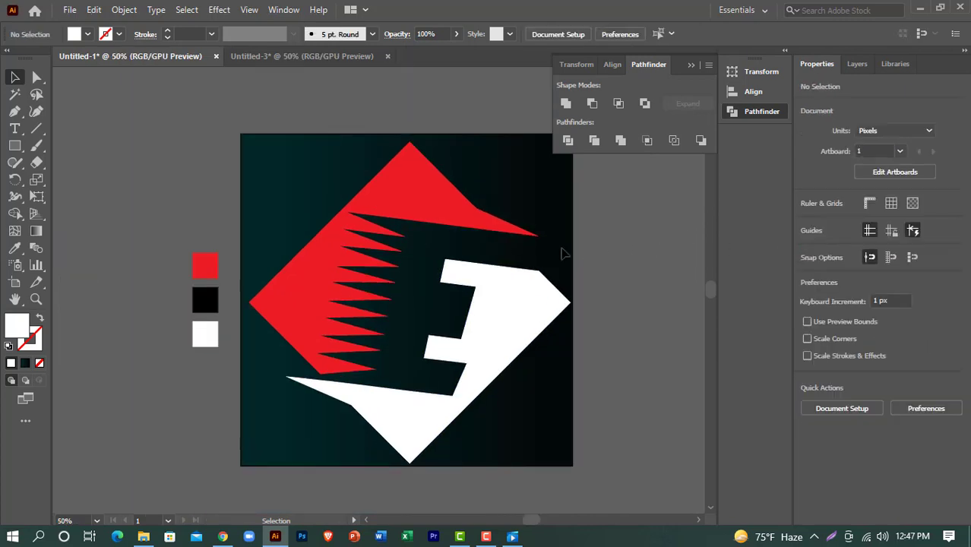
left_click(114, 8)
left_click(190, 122)
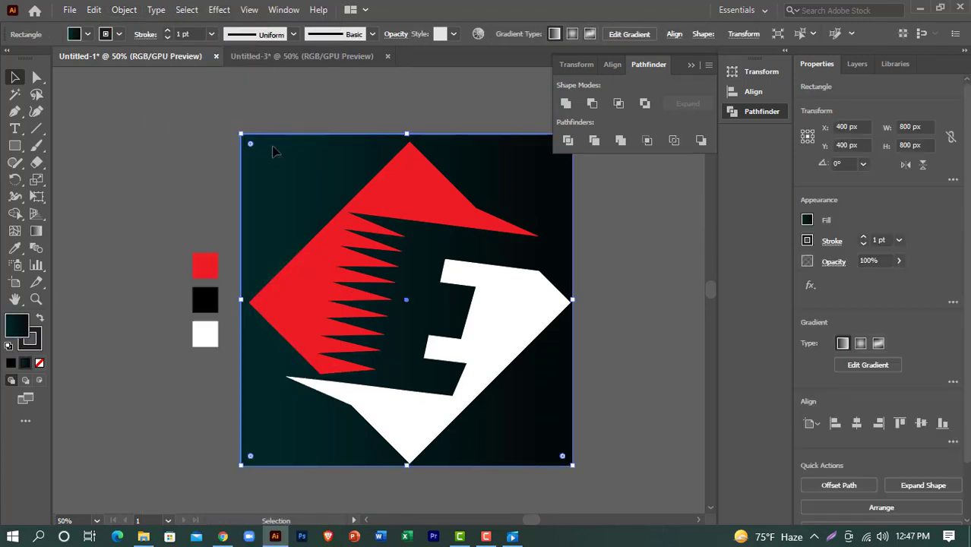
key("i")
left_click(207, 332)
left_click(17, 79)
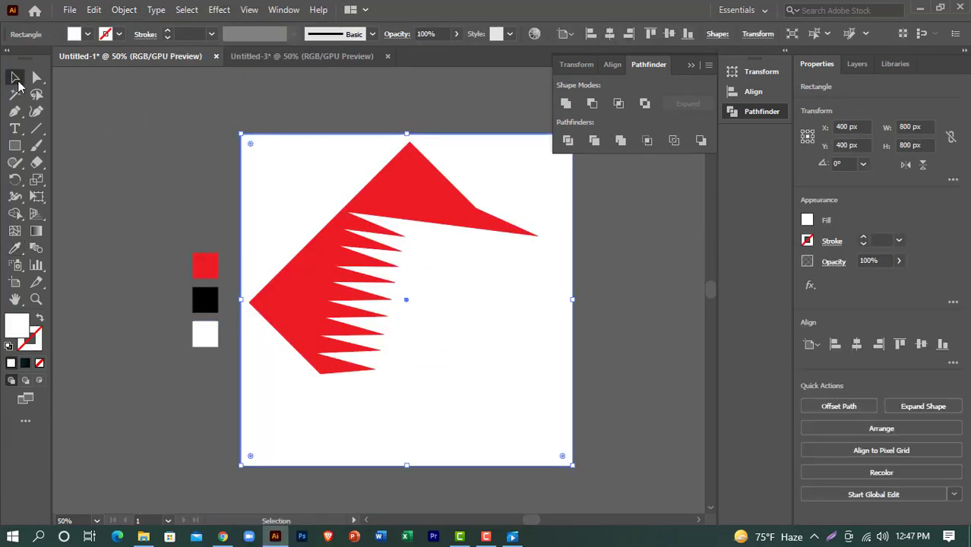
Recolour the white lower half of the diamond logo to black by sampling the black swatch, and deselect it.
left_click(475, 344)
key("i")
left_click(205, 298)
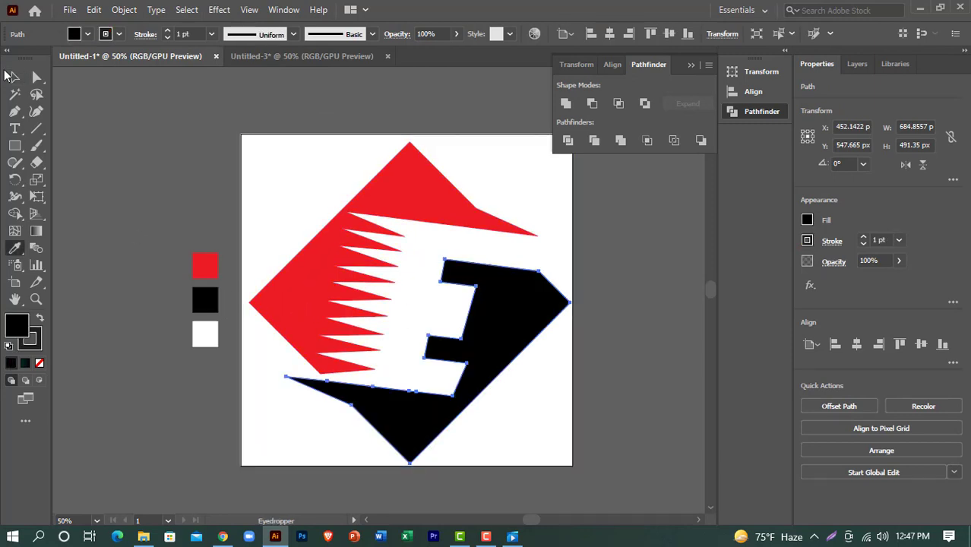
left_click(11, 76)
left_click(106, 127)
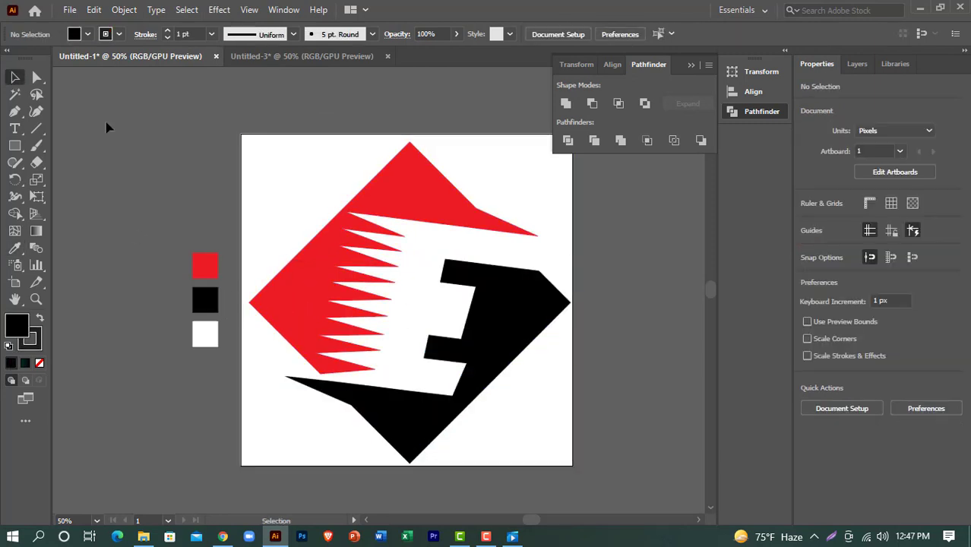
Undo the displacement of the white background rectangle and lock it in place.
left_click_drag(305, 168, 424, 297)
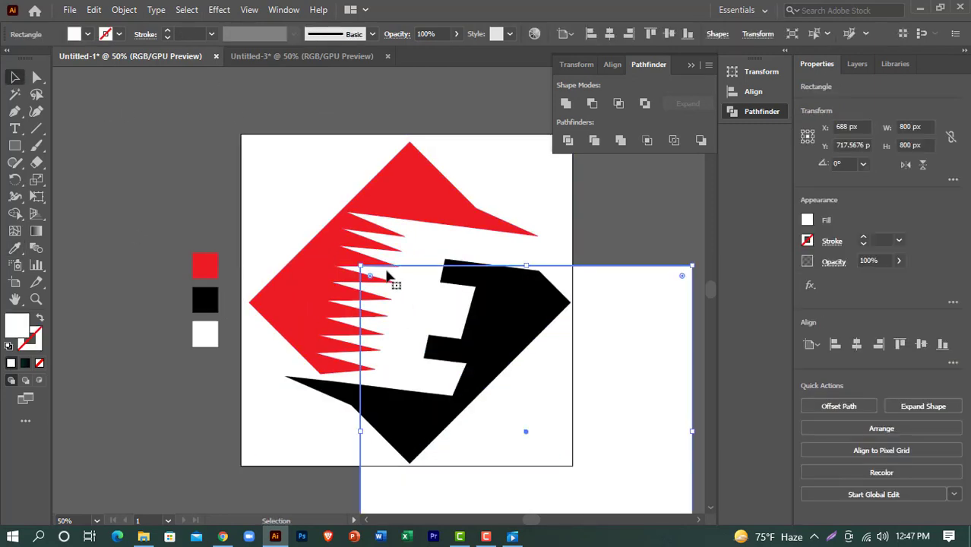
key("ctrl+z")
key("ctrl+2")
Group the red and black logo pieces and scale the group down around its centre to about 636 px wide.
key("ctrl+a")
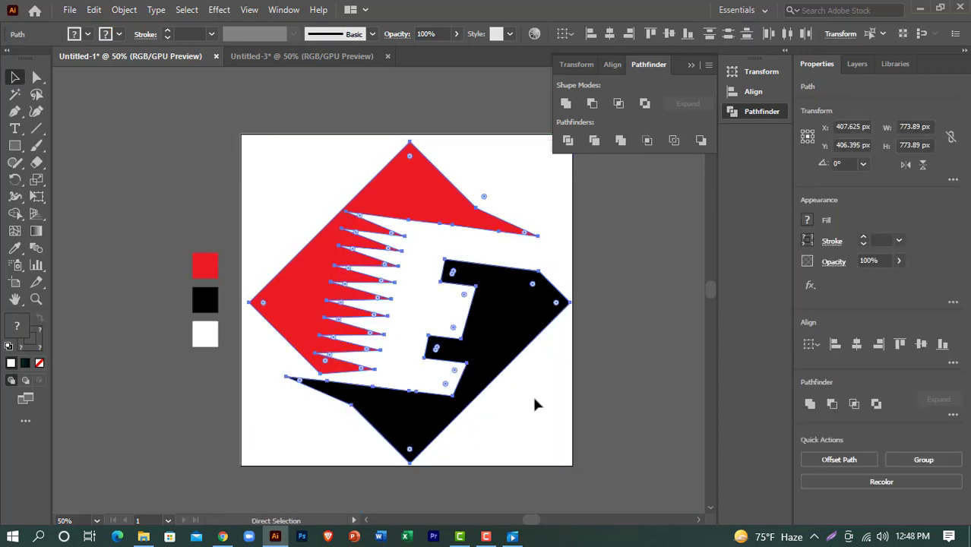
key("ctrl+g")
left_click_drag(570, 302, 523, 303)
left_click(602, 319)
left_click(524, 305)
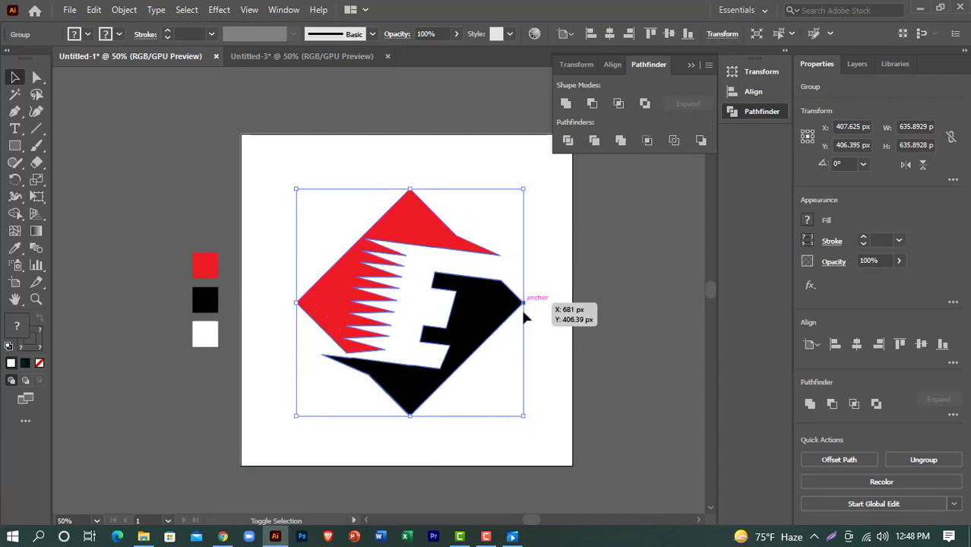
left_click(652, 319)
Add the red text "ok" in 400 pt Eras Bold ITC below the logo across the artboard's lower edge.
left_click_drag(662, 336, 600, 331)
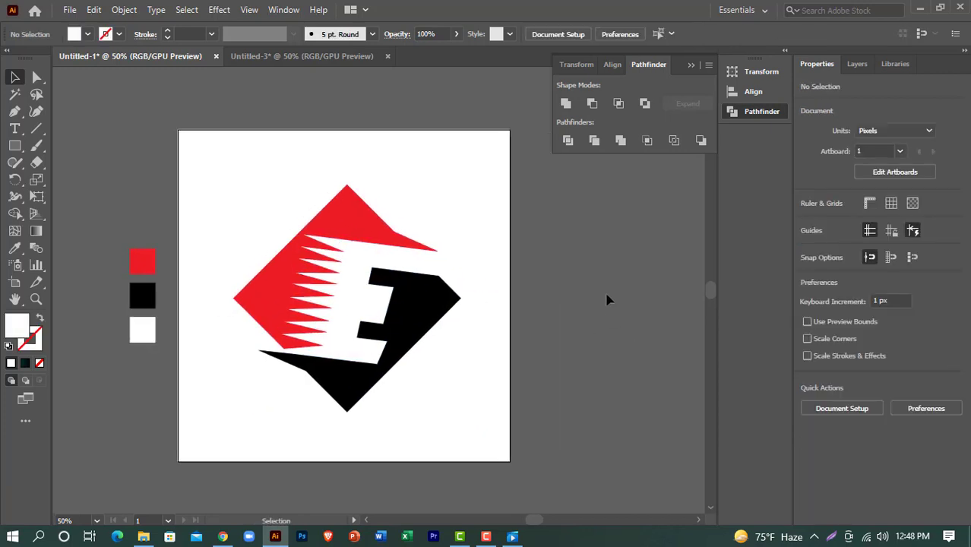
left_click_drag(404, 389, 426, 363)
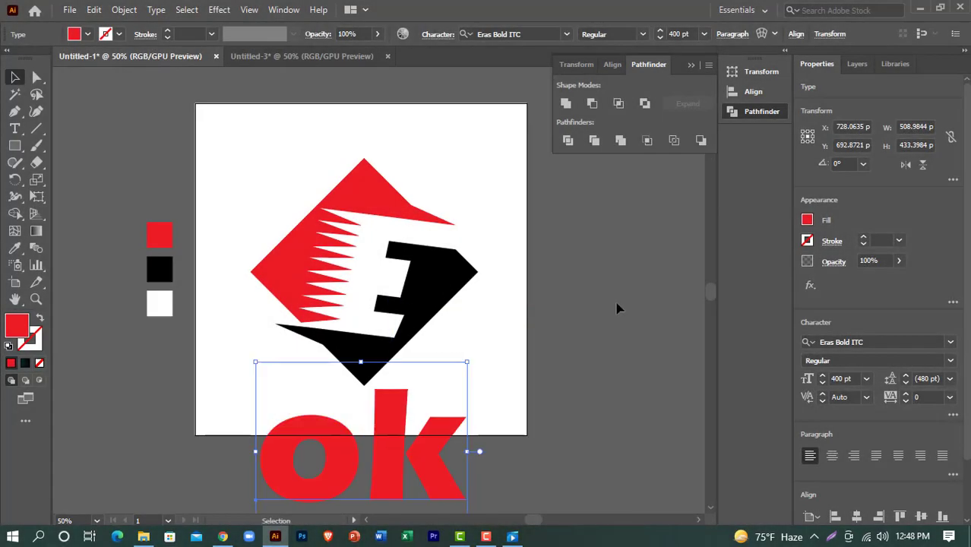
left_click(617, 308)
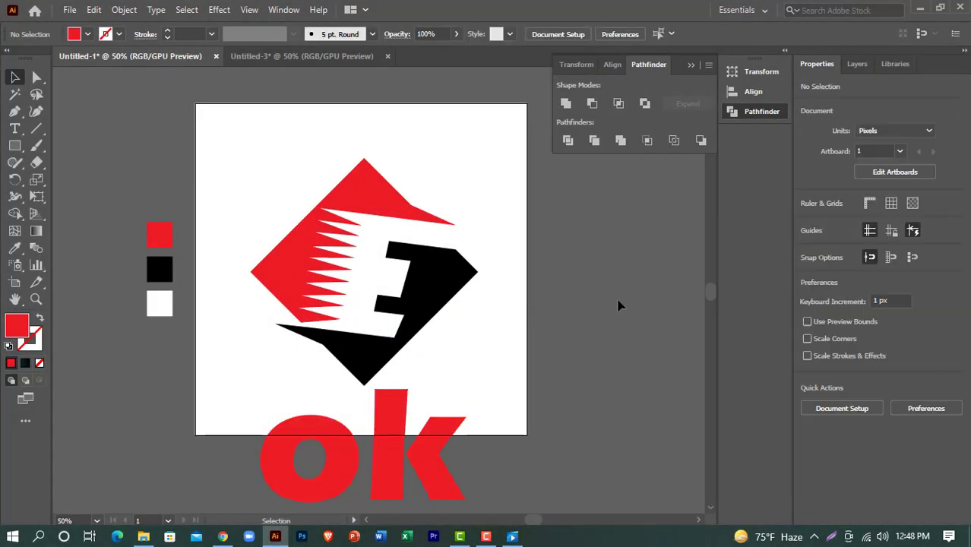